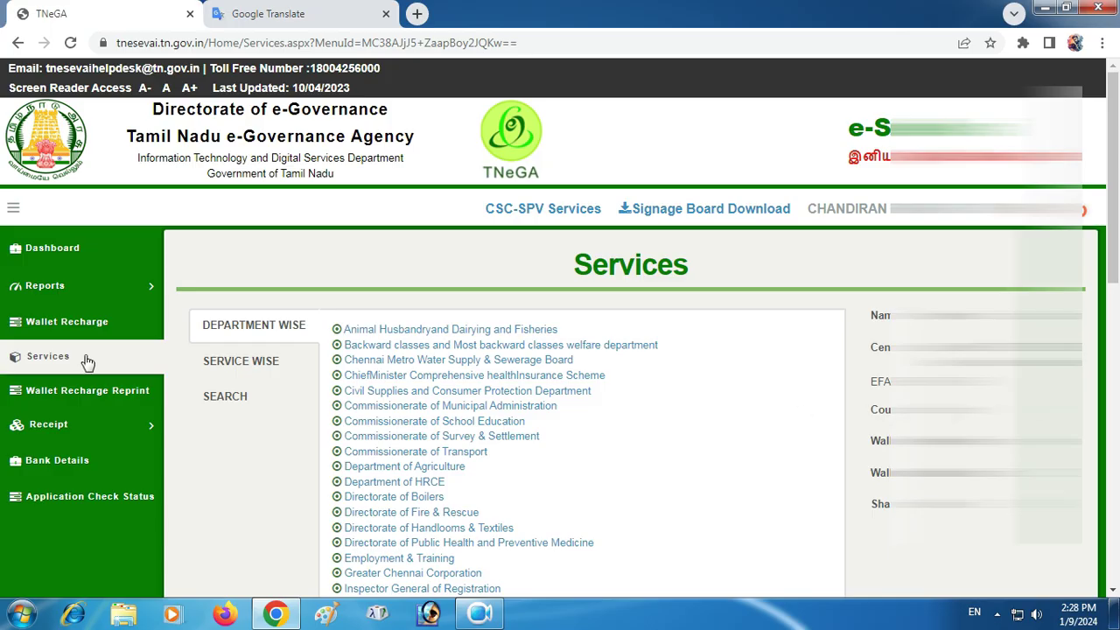
# Open the e-Sevai Services page, which lists government departments
pyautogui.click(77, 358)
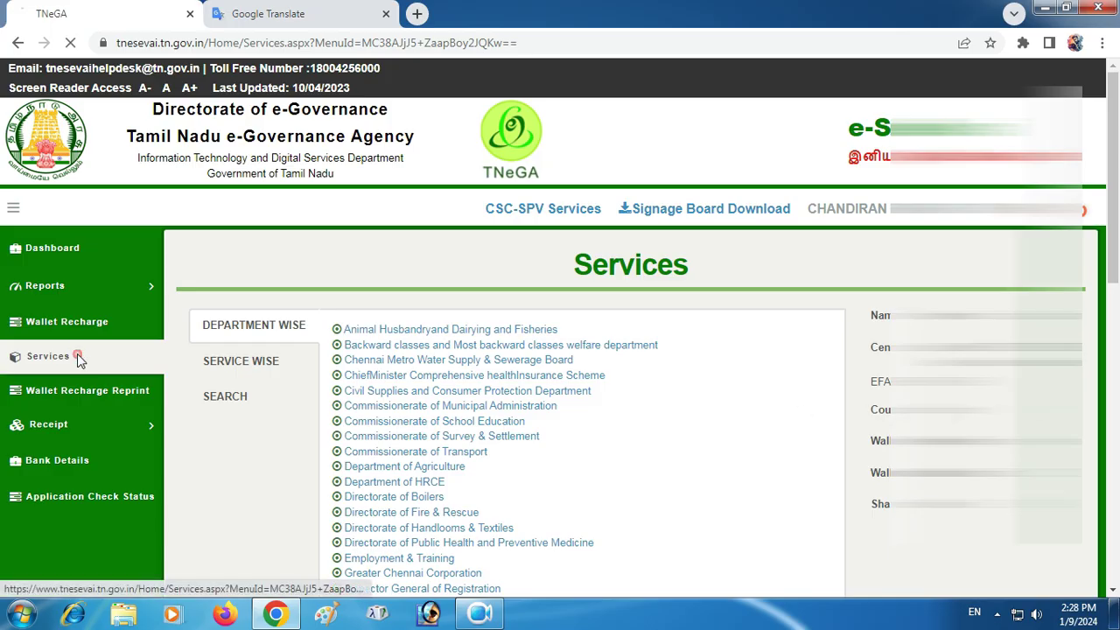
# Switch to the service-wise list, search 'SW', and open the SWL-101 free sewing machine application
pyautogui.click(268, 363)
pyautogui.click(730, 351)
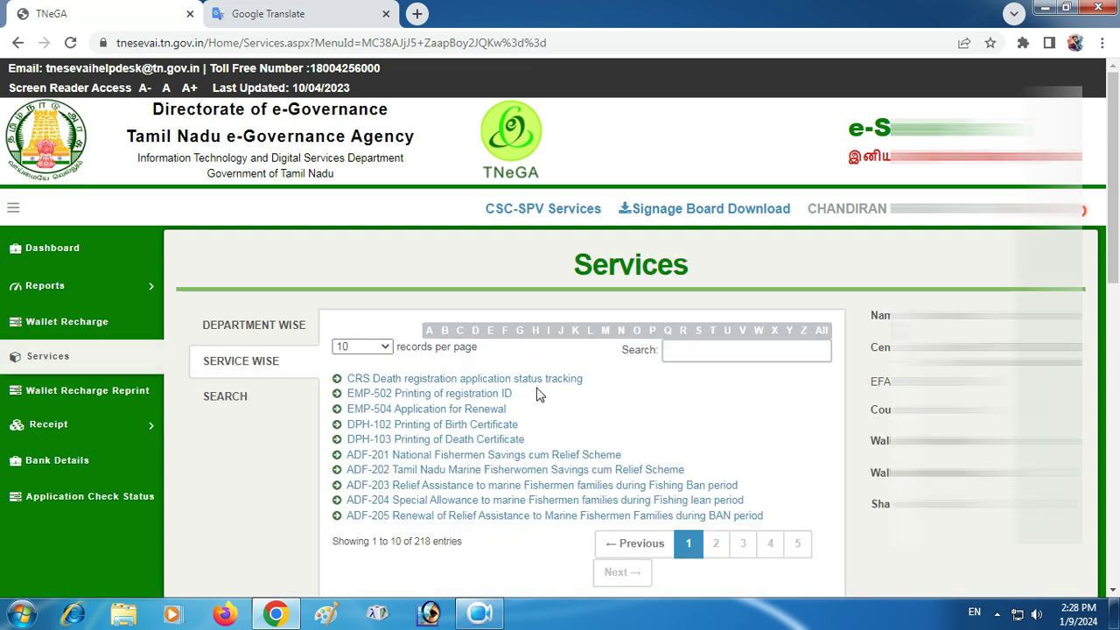
pyautogui.click(702, 354)
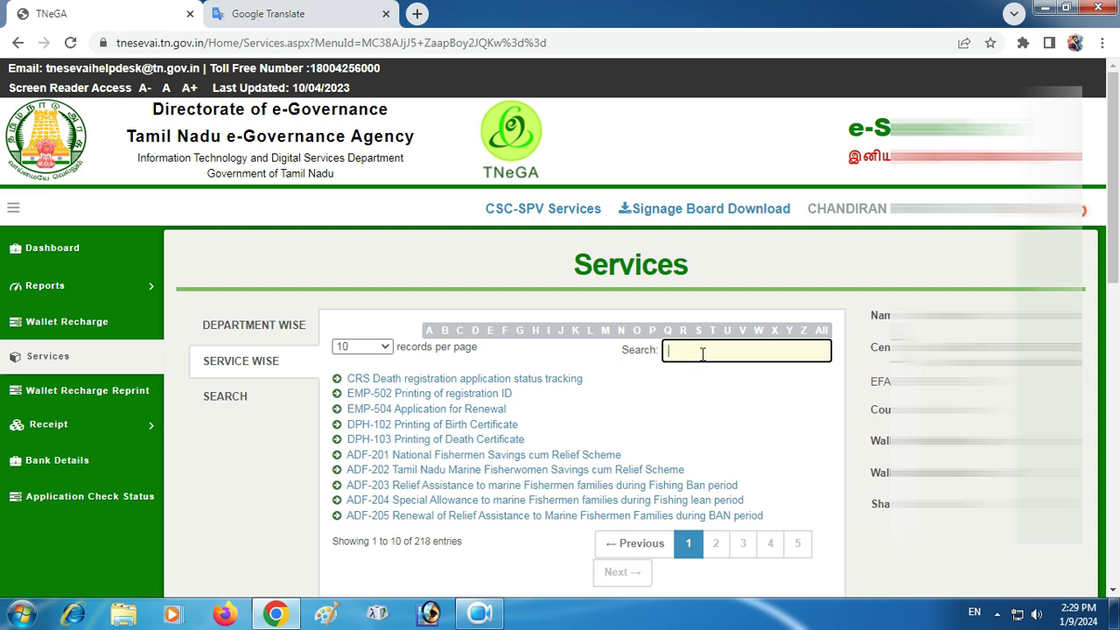
pyautogui.write('S')
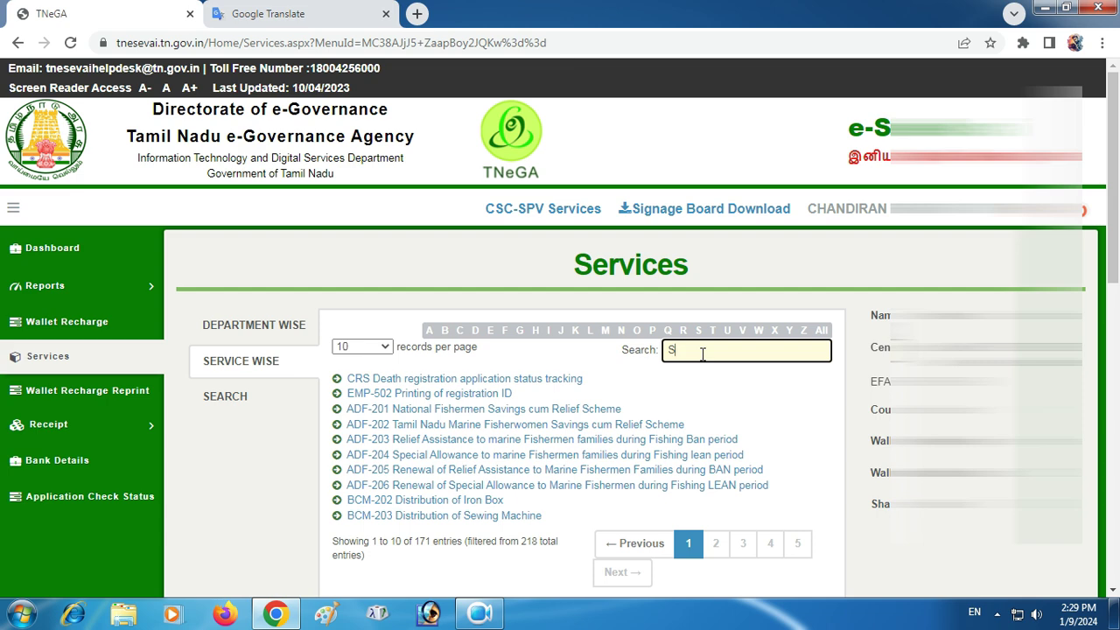
pyautogui.write('W')
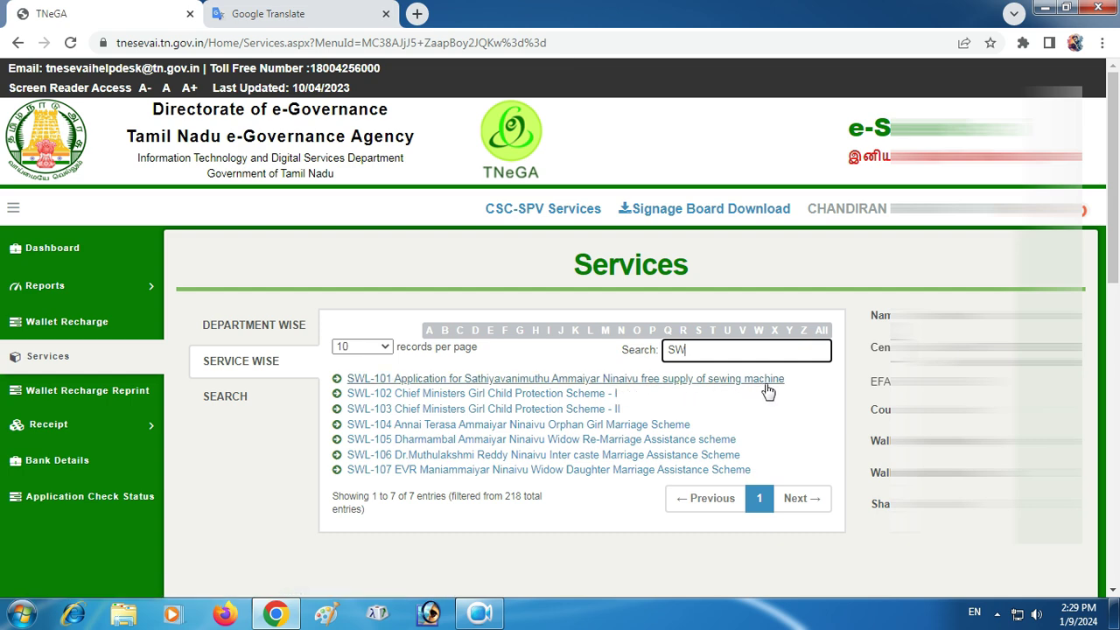
pyautogui.click(551, 384)
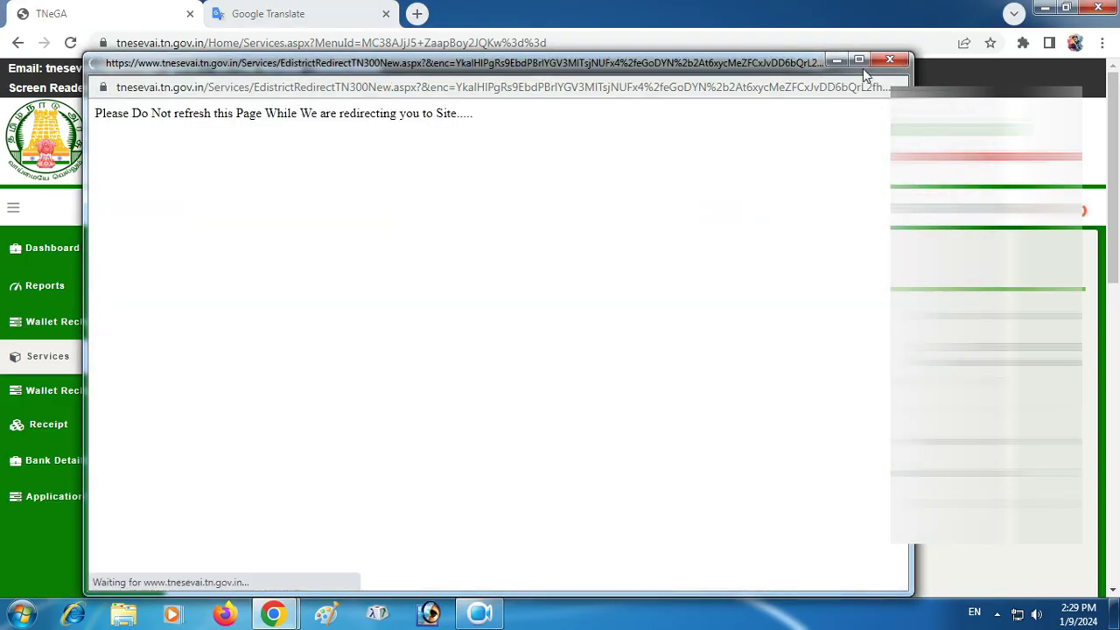
# Maximize the redirect window and proceed from the SWL-101 service page to the applicant search
pyautogui.click(857, 62)
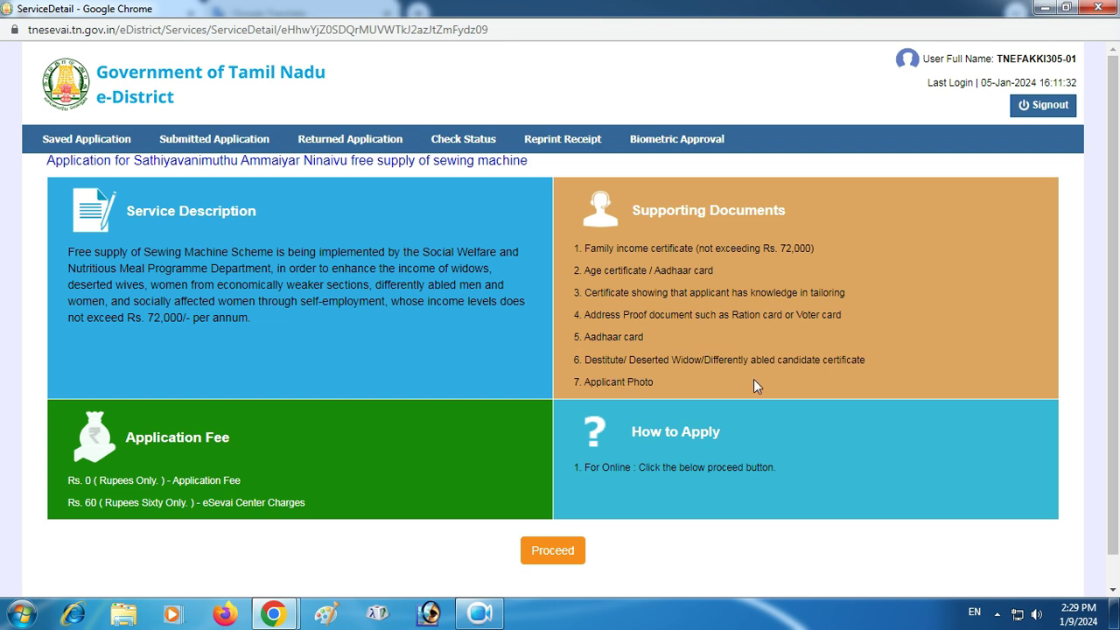
pyautogui.click(535, 553)
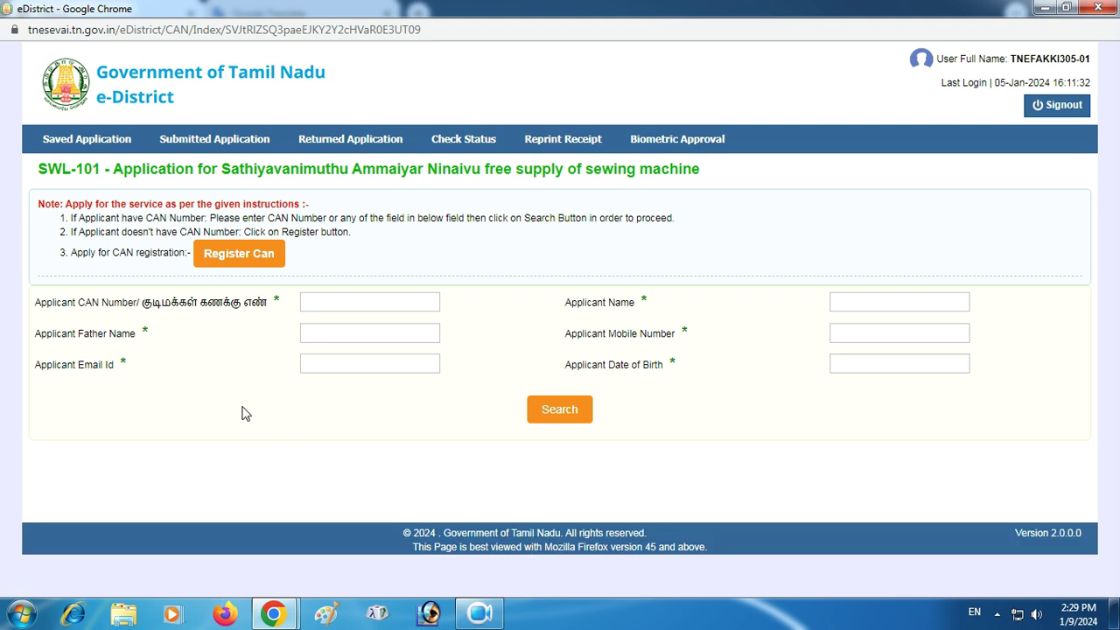
# Enter the applicant's CAN number in the search form and search for their record
pyautogui.click(887, 306)
pyautogui.click(880, 332)
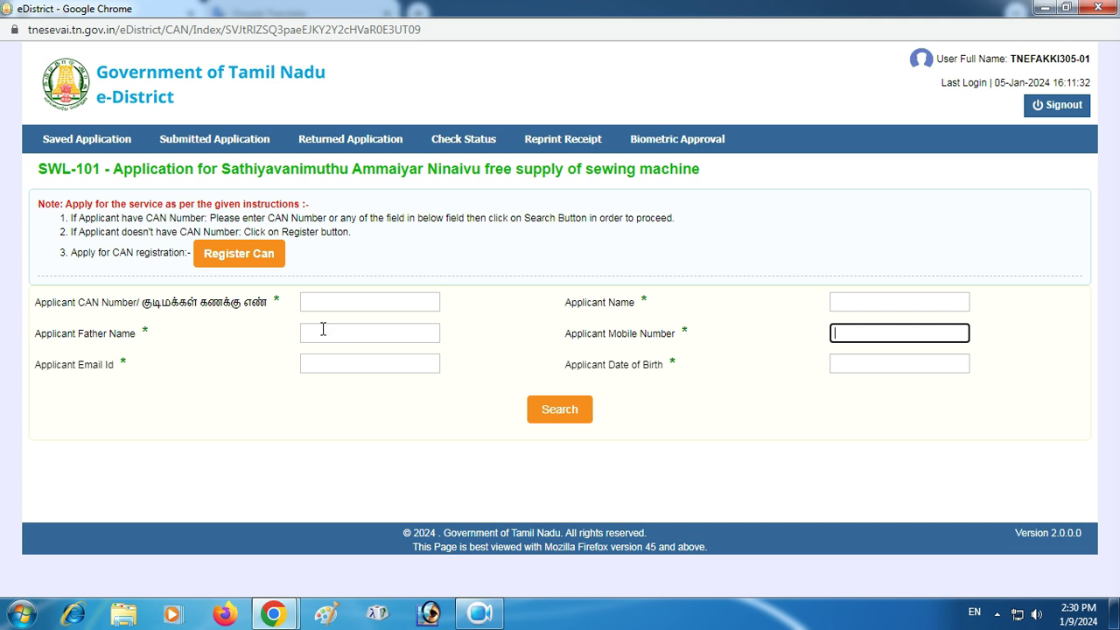
pyautogui.click(861, 304)
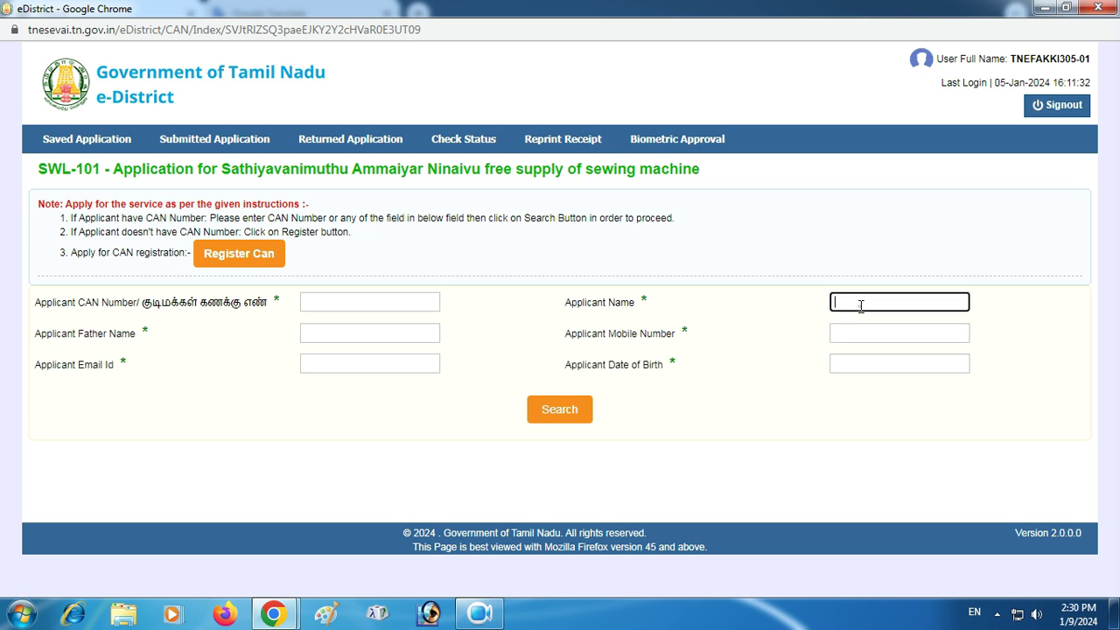
pyautogui.click(390, 336)
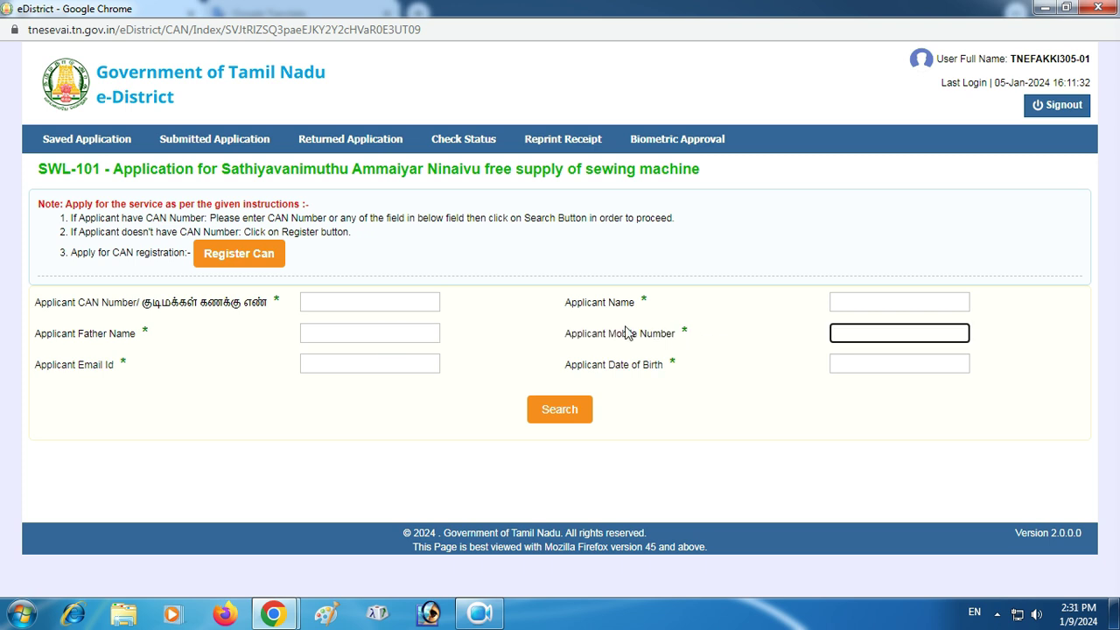
pyautogui.click(364, 299)
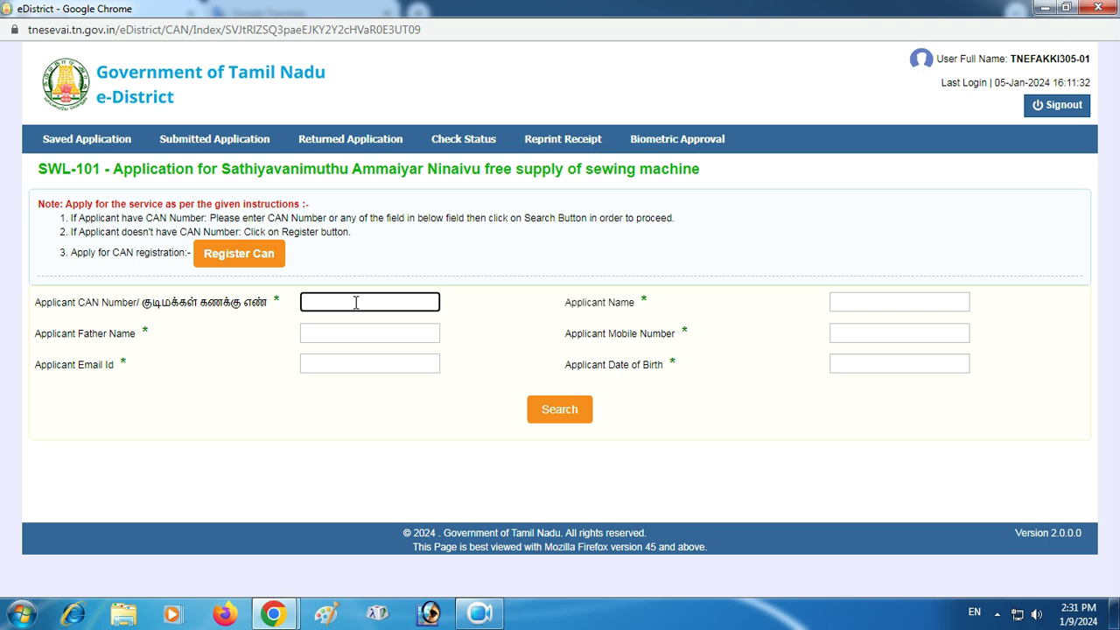
pyautogui.click(547, 413)
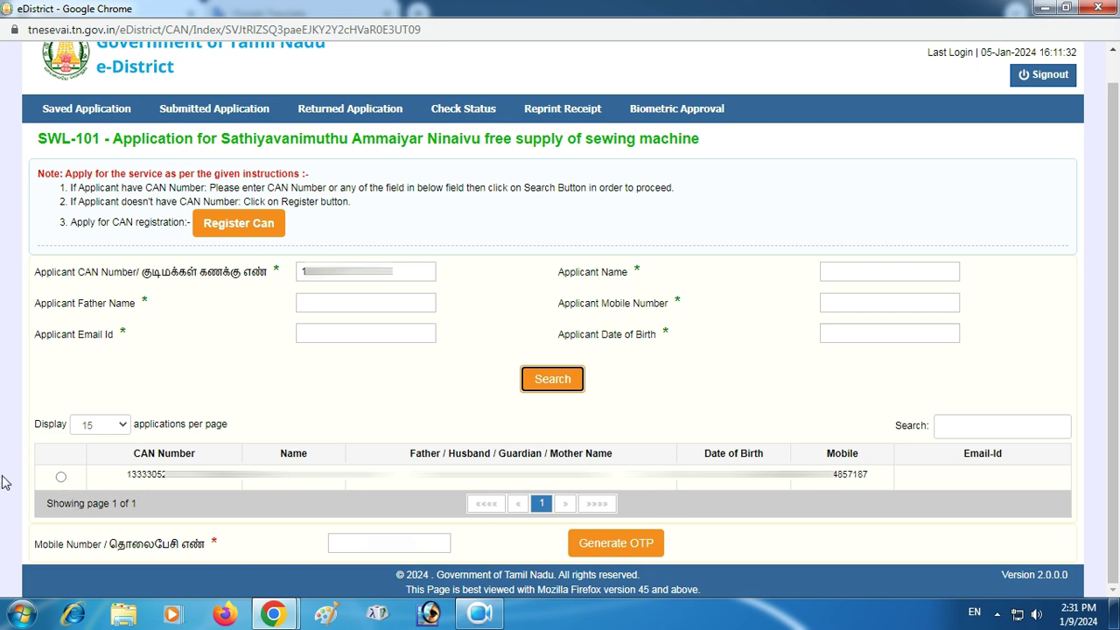
# Select the matching applicant, generate and confirm the mobile OTP, and proceed with that record
pyautogui.click(60, 477)
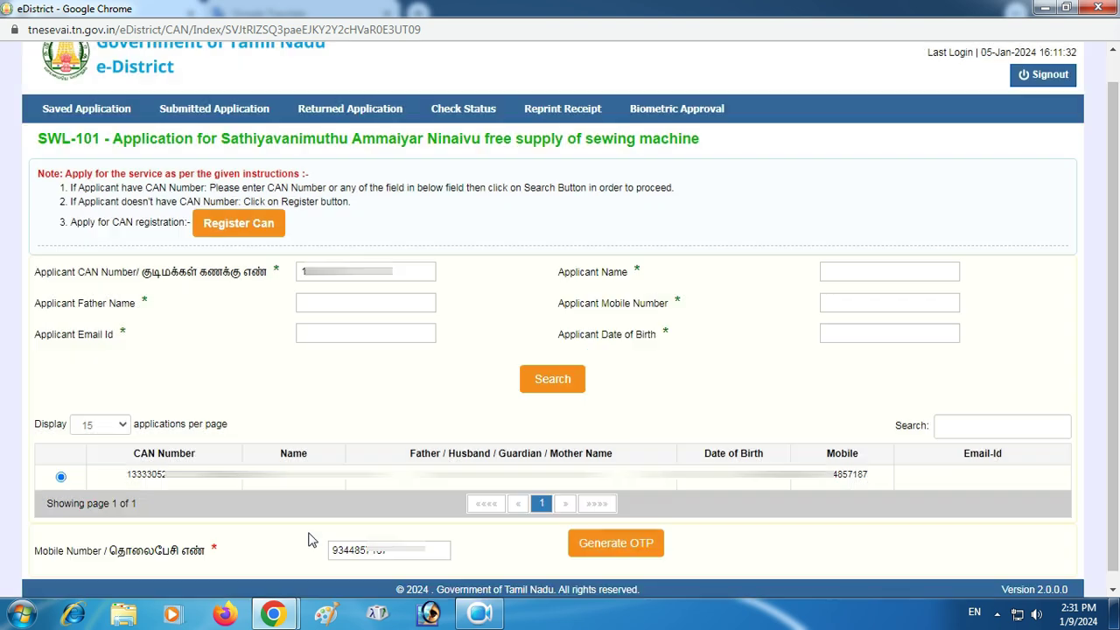
pyautogui.scroll(-1, 645, 569)
pyautogui.click(612, 544)
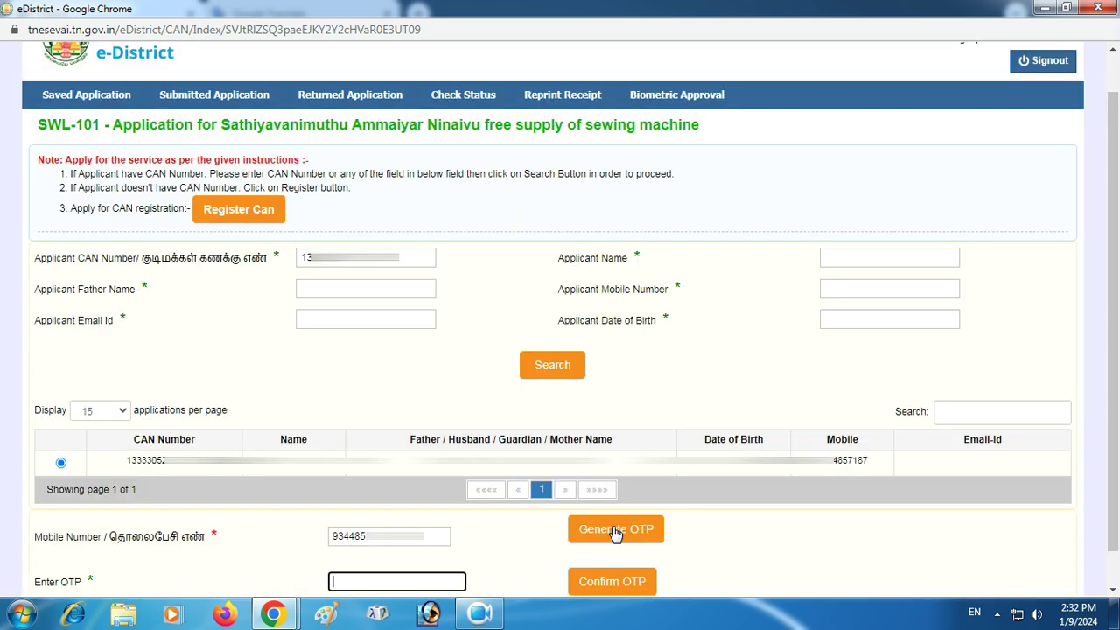
pyautogui.scroll(-1, 352, 545)
pyautogui.click(595, 544)
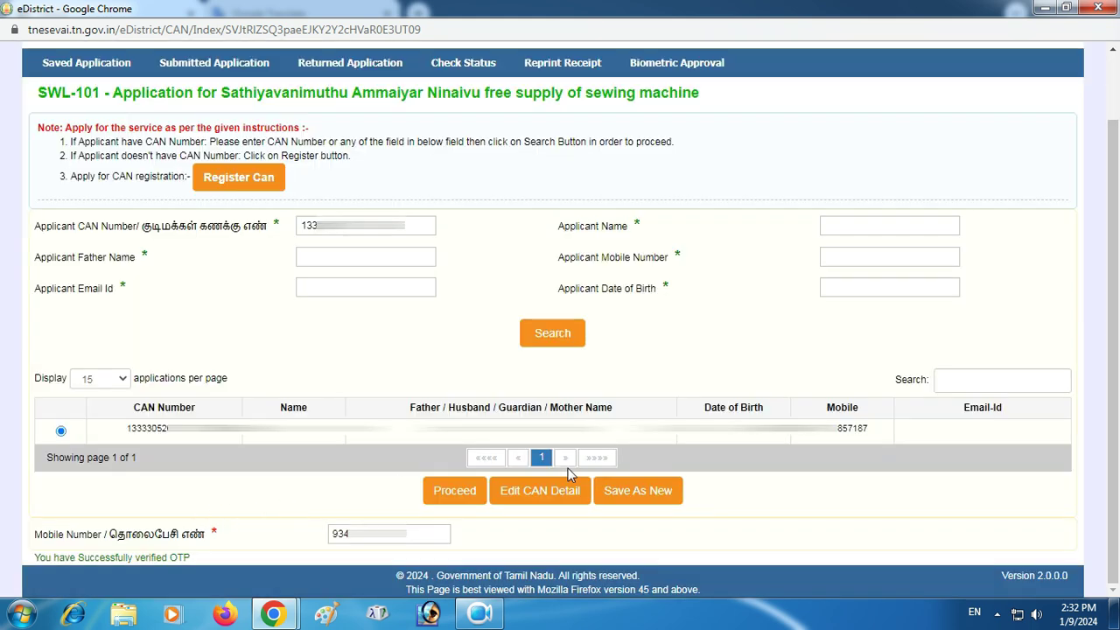
pyautogui.click(444, 490)
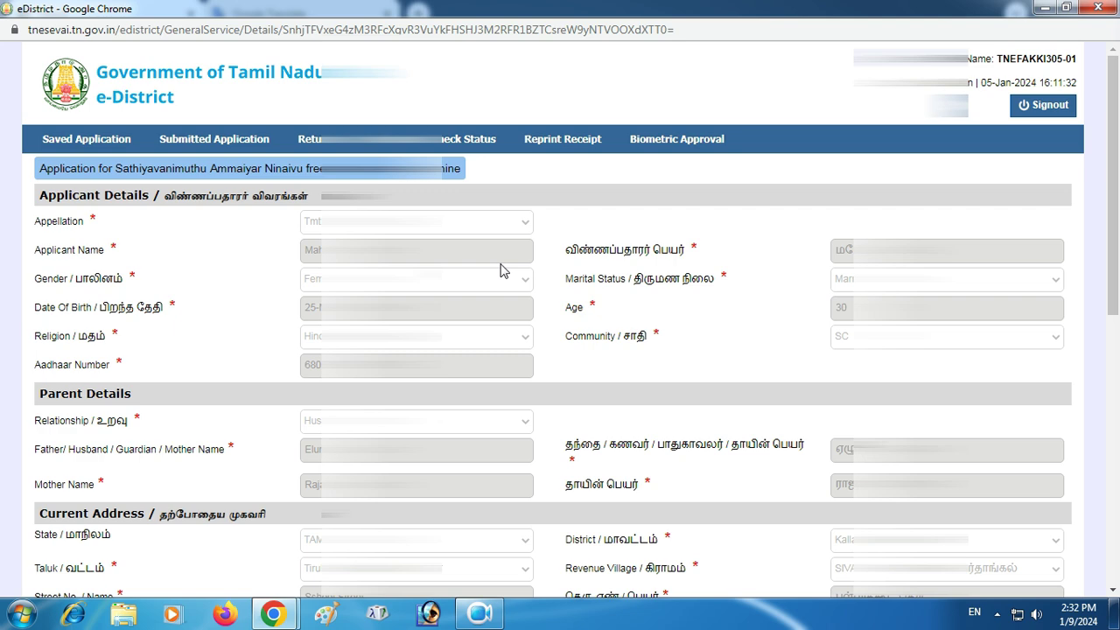
# Scroll the prefilled form down to the Member Details and Declaration sections
pyautogui.scroll(-3, 502, 271)
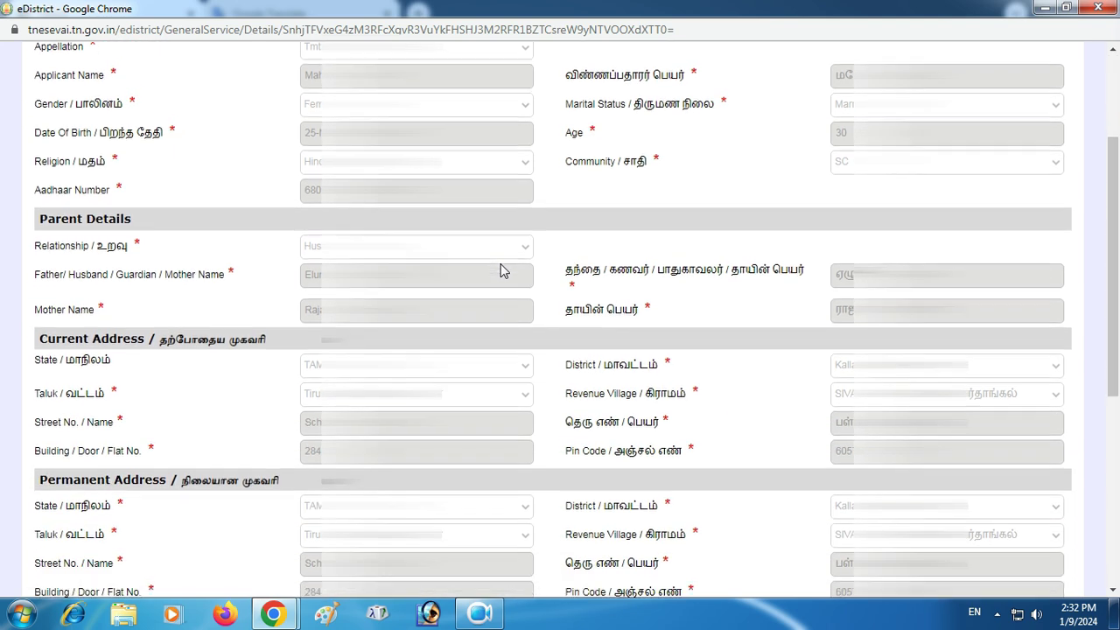
pyautogui.scroll(-1, 502, 270)
pyautogui.scroll(-2, 502, 271)
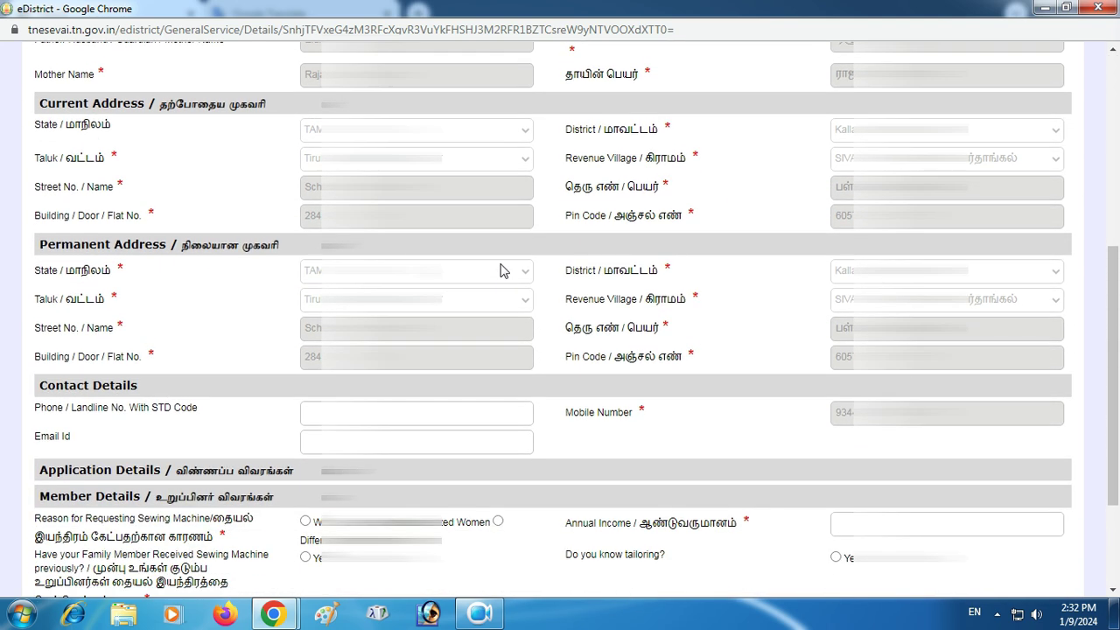
pyautogui.scroll(-1, 502, 270)
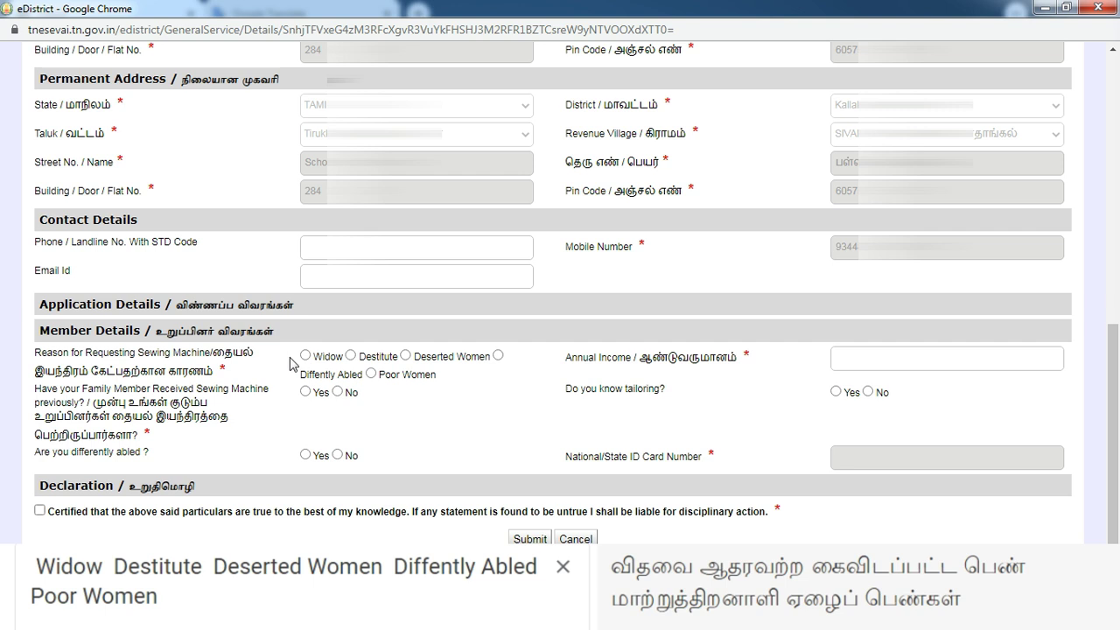
# Choose Poor Women, enter income 72000, answer No to prior machine and disability, then certify and submit
pyautogui.click(372, 377)
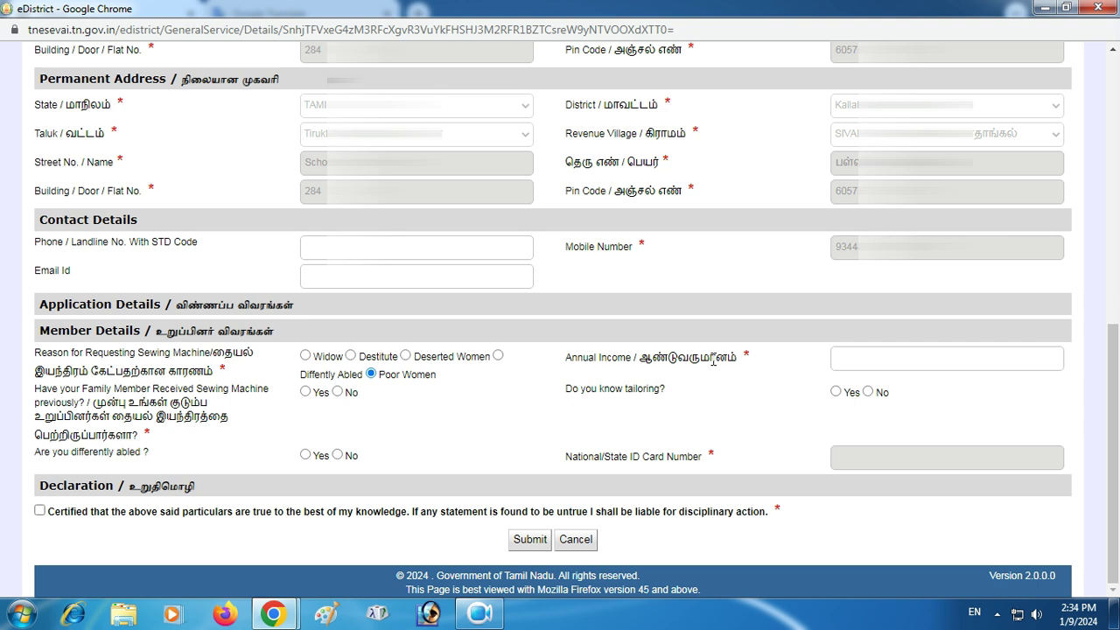
pyautogui.click(862, 354)
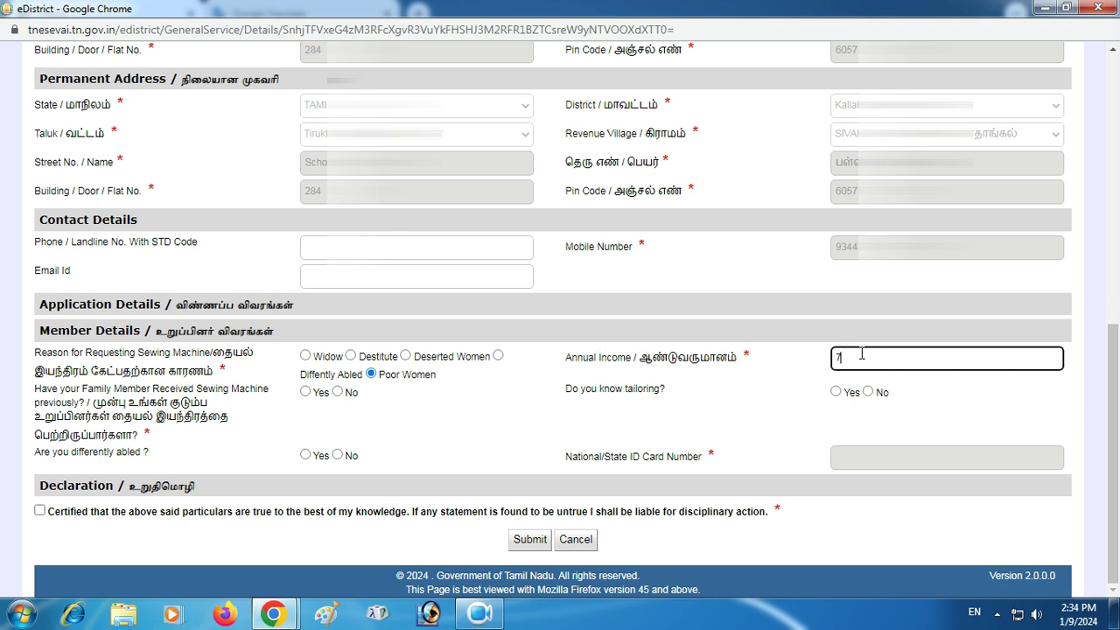
pyautogui.click(754, 400)
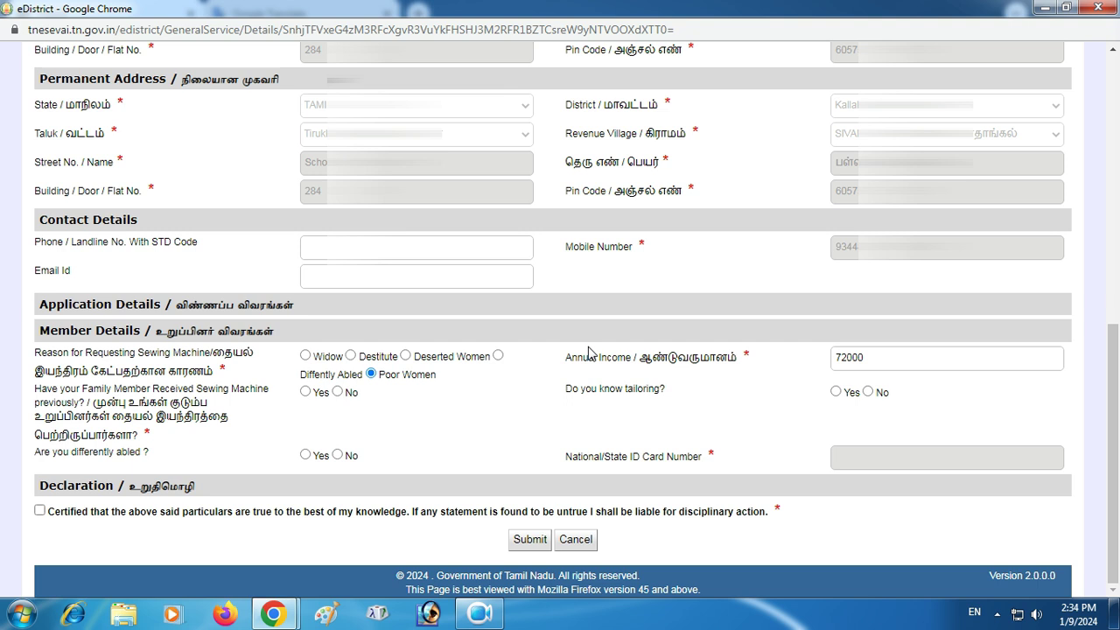
pyautogui.click(337, 392)
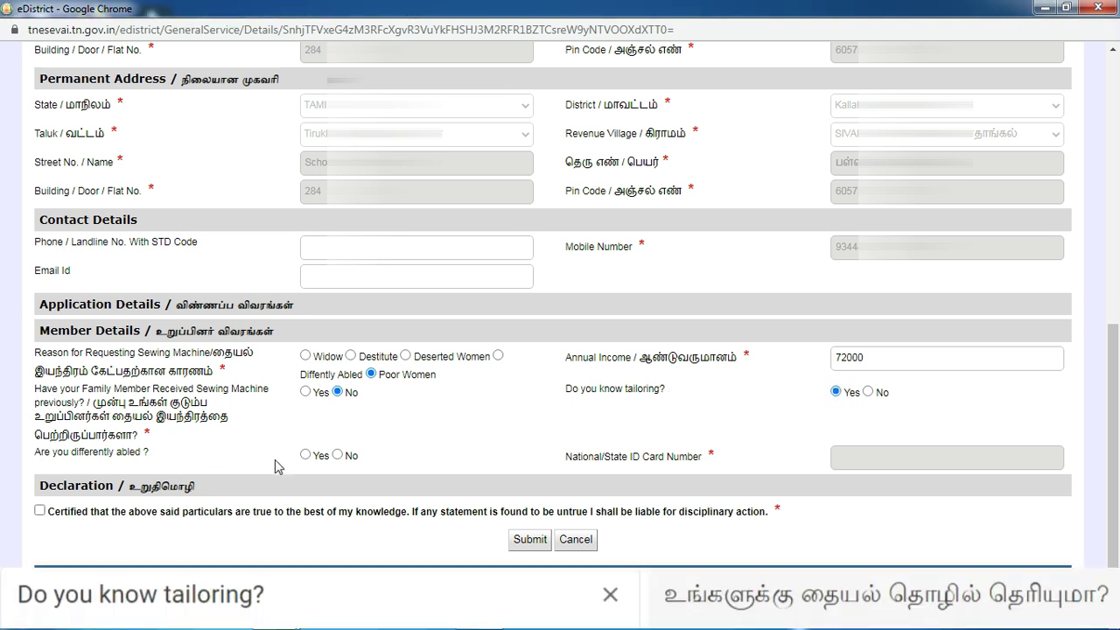
pyautogui.click(337, 455)
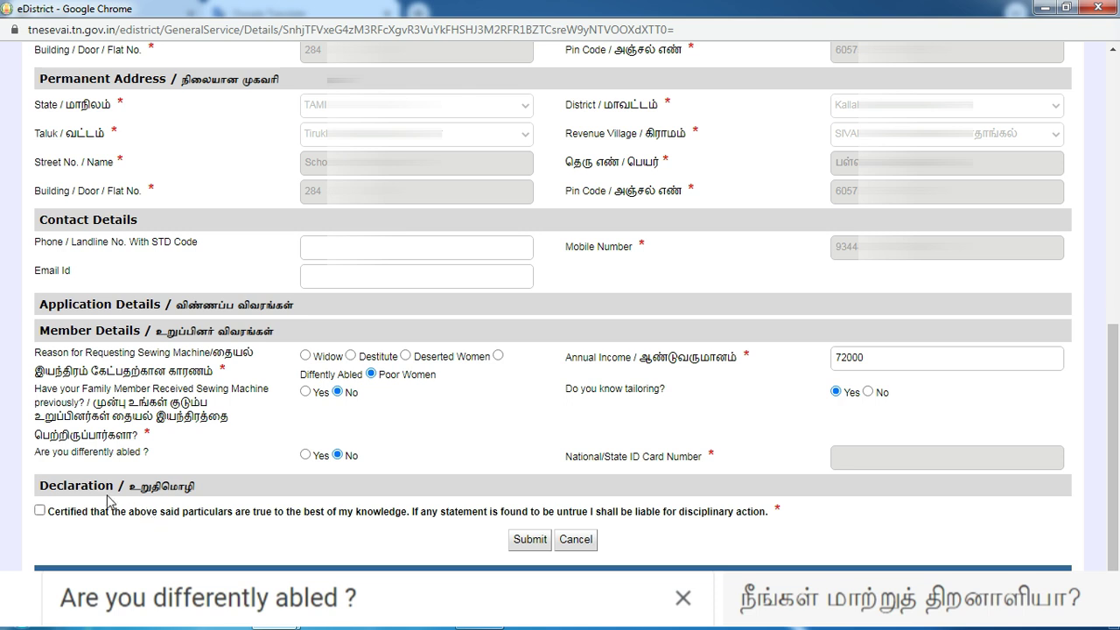
pyautogui.click(40, 510)
pyautogui.click(529, 540)
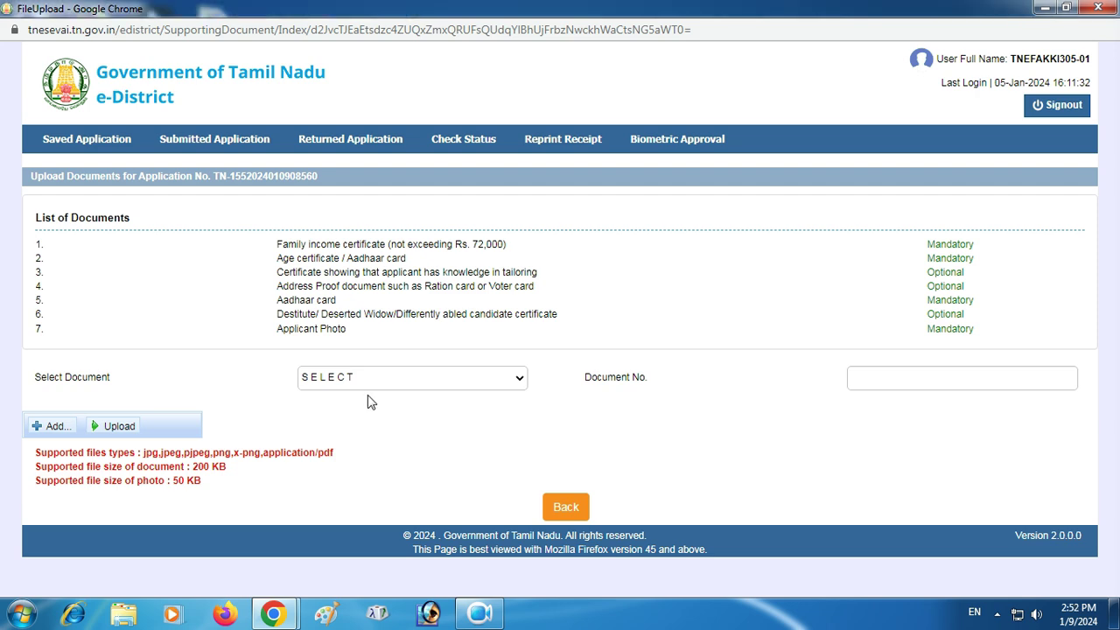
# Upload the income PDF from the Desktop applicant folder as Family income certificate, document number 1
pyautogui.click(376, 377)
pyautogui.click(358, 407)
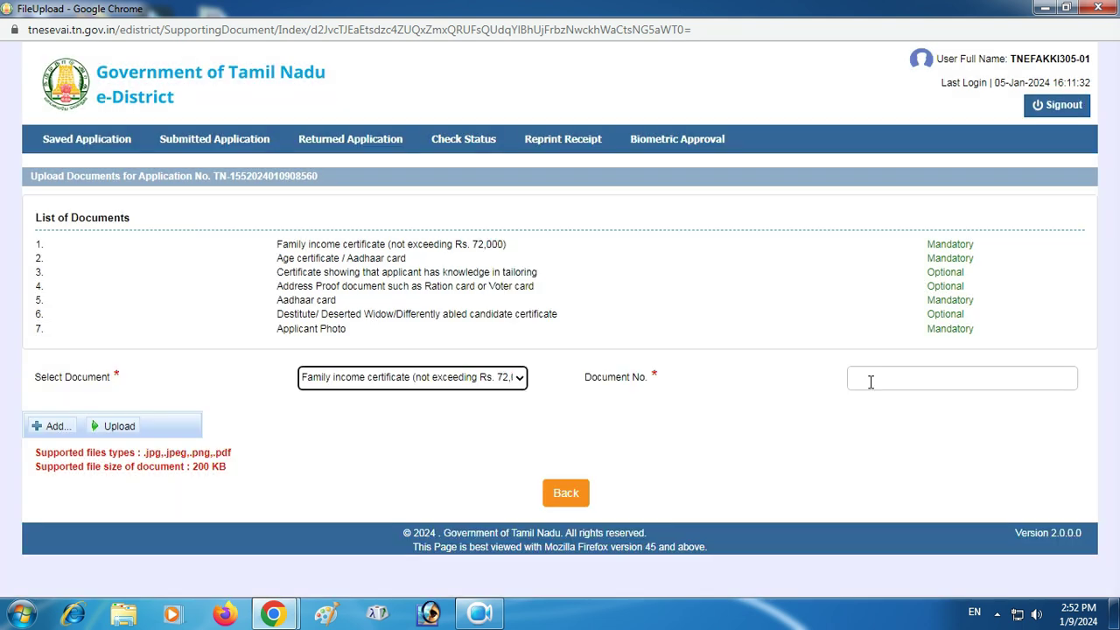
pyautogui.click(871, 382)
pyautogui.write('1')
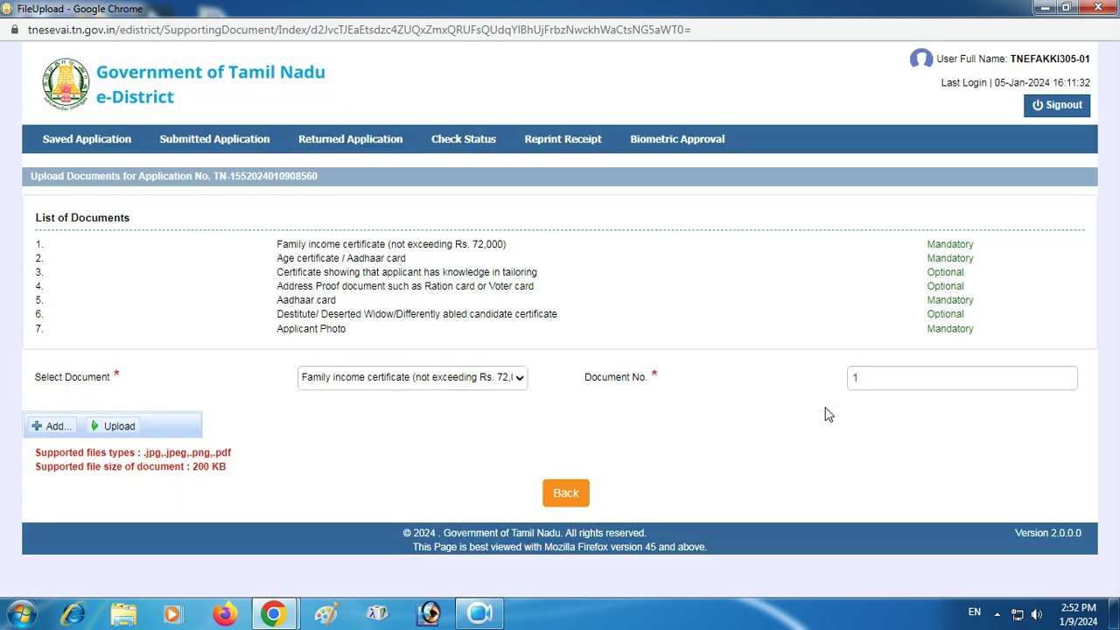
pyautogui.click(45, 426)
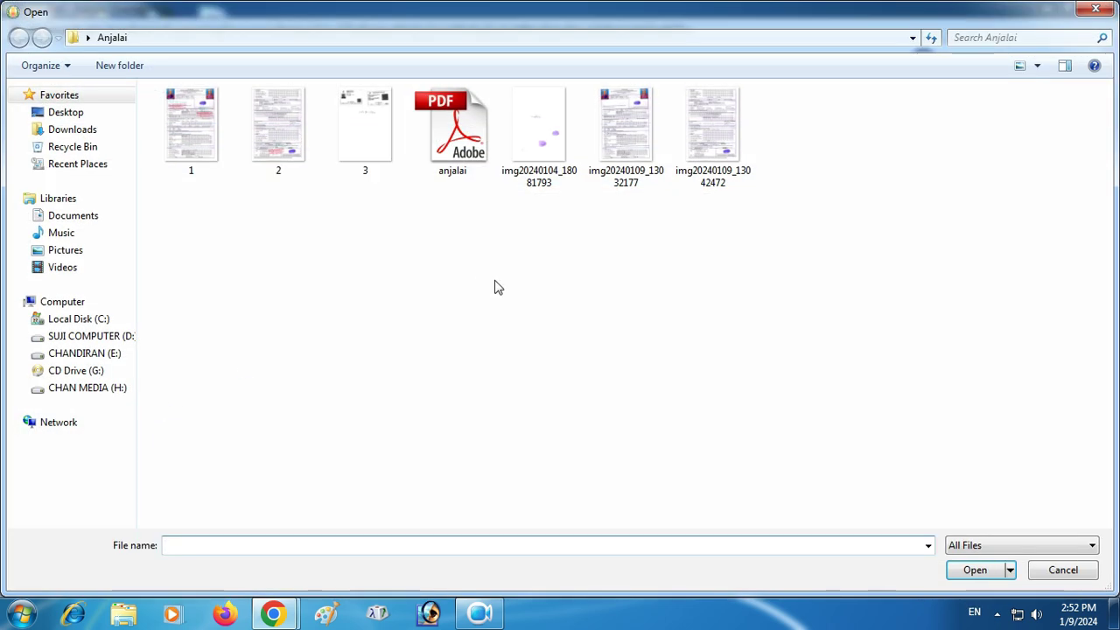
pyautogui.click(73, 112)
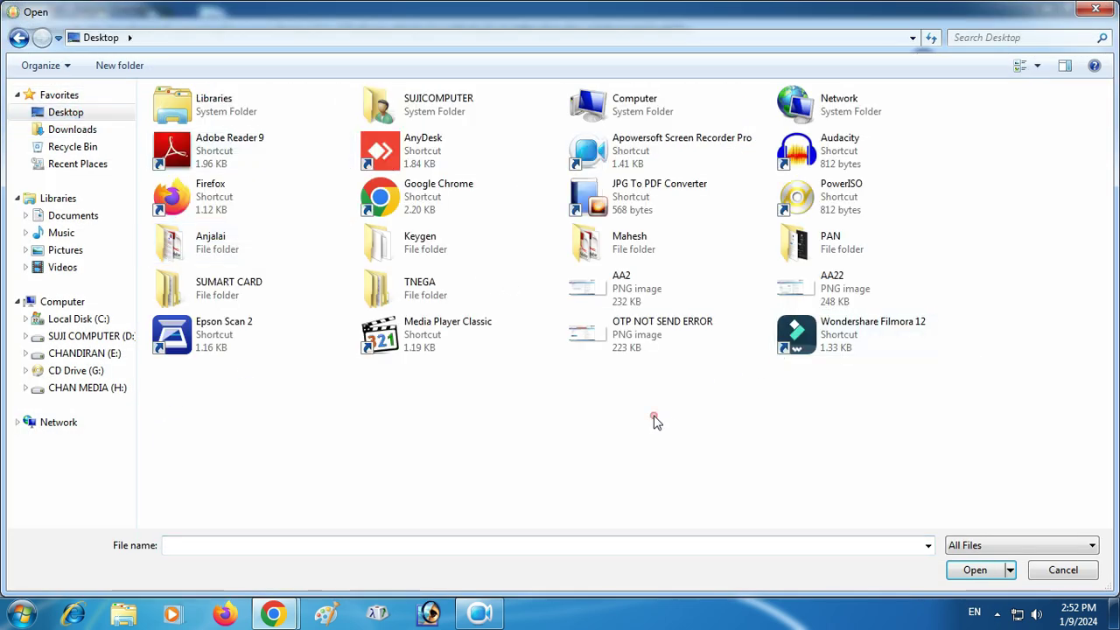
pyautogui.doubleClick(620, 254)
pyautogui.click(624, 144)
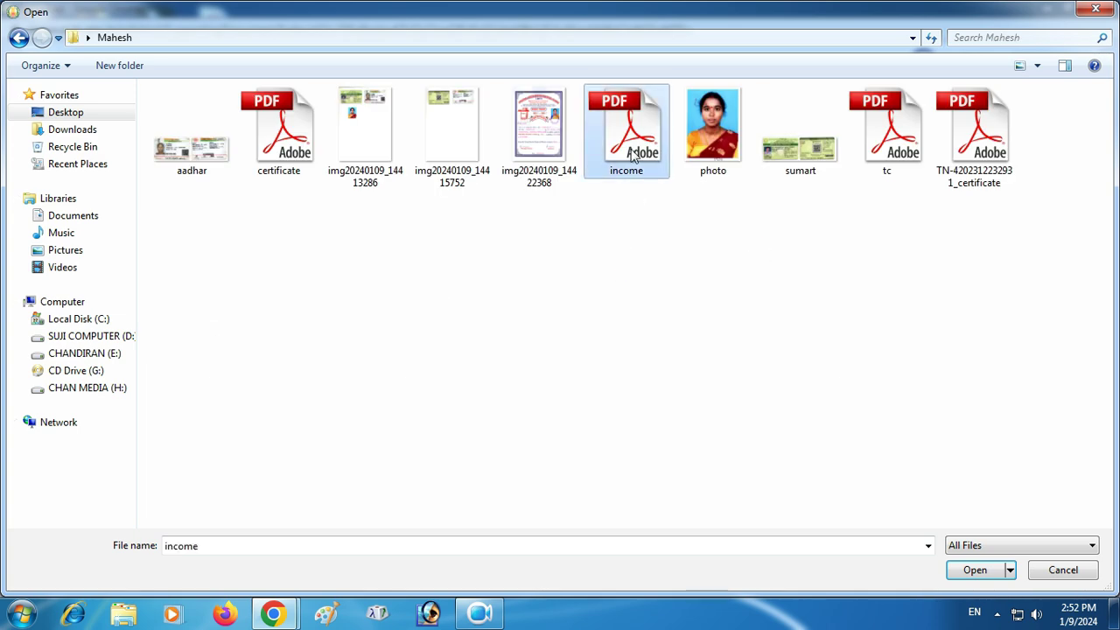
pyautogui.doubleClick(635, 156)
pyautogui.click(103, 425)
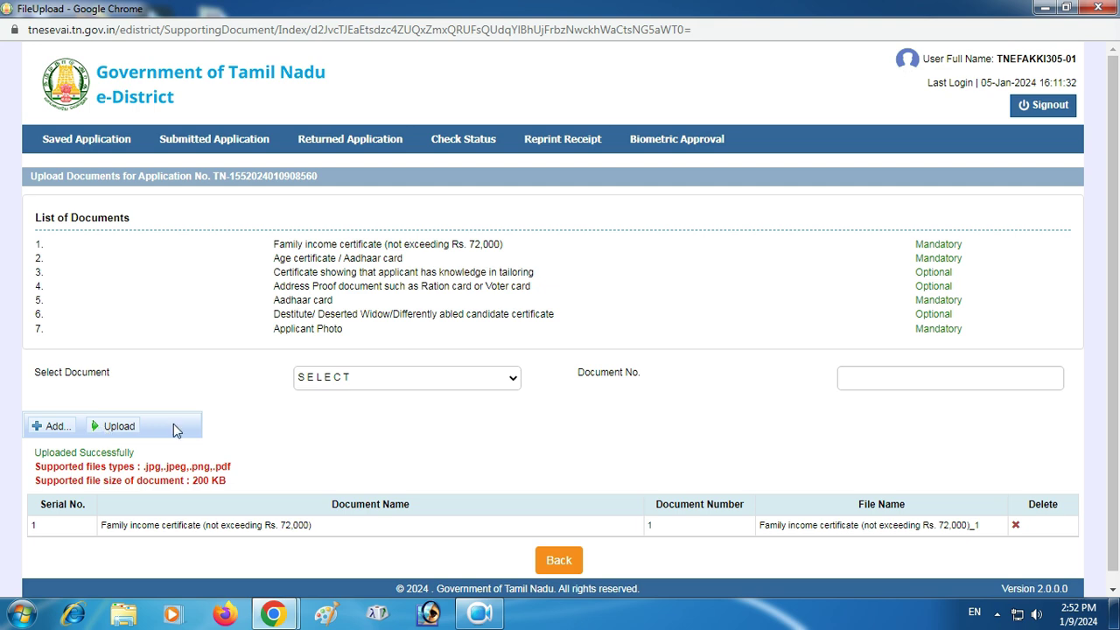
# Upload the aadhar file as the Age certificate / Aadhaar card, document number 2
pyautogui.click(362, 381)
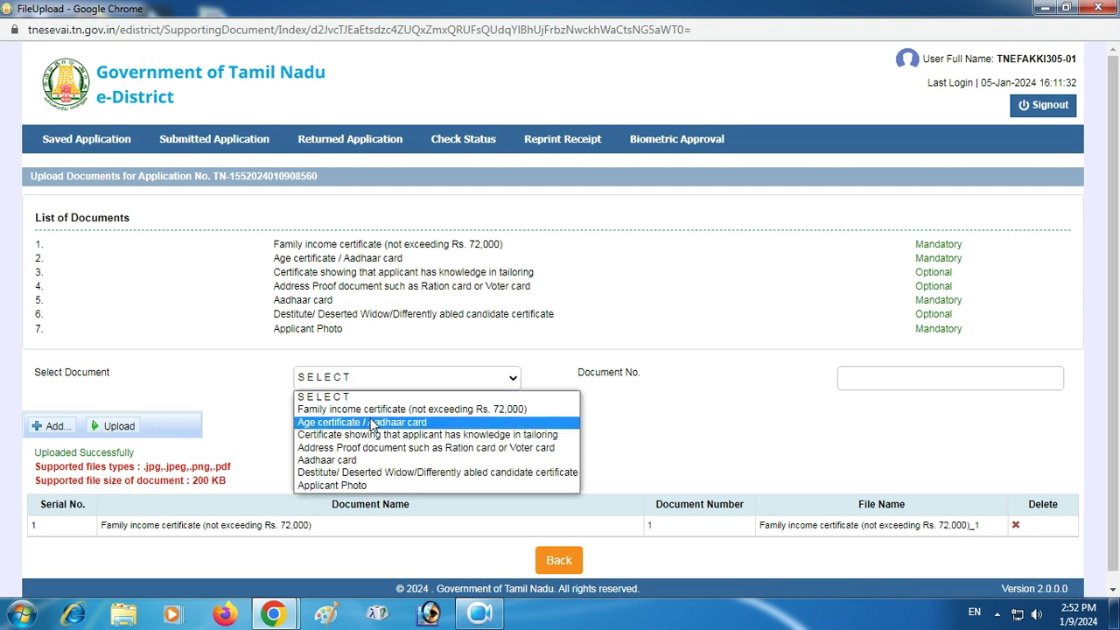
pyautogui.click(371, 423)
pyautogui.click(892, 378)
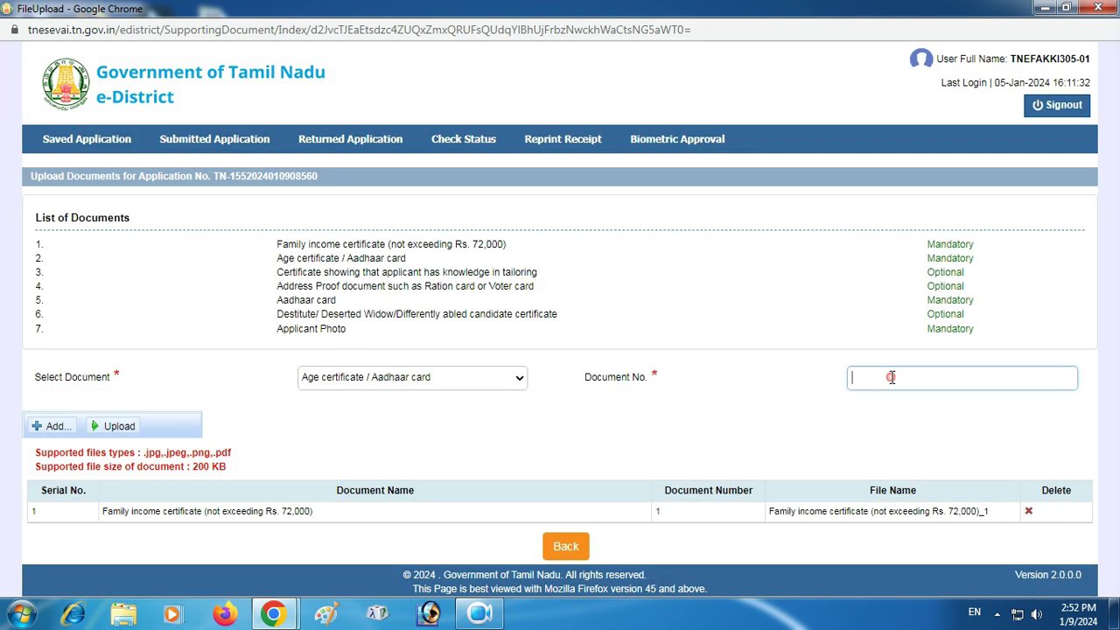
pyautogui.write('2')
pyautogui.click(792, 421)
pyautogui.click(60, 428)
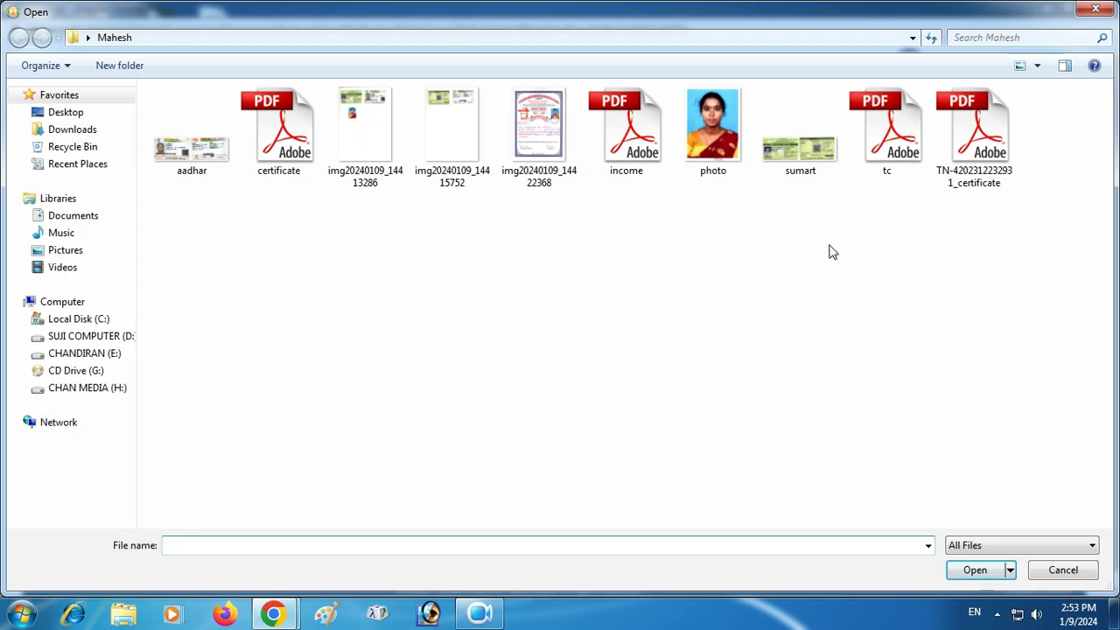
pyautogui.doubleClick(200, 141)
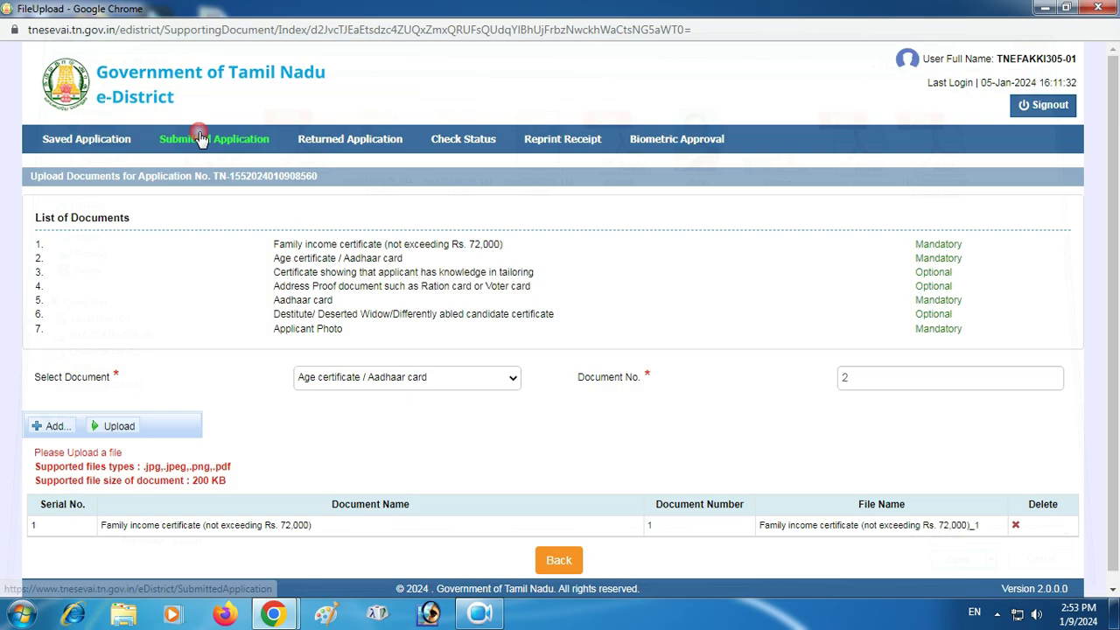
pyautogui.click(119, 428)
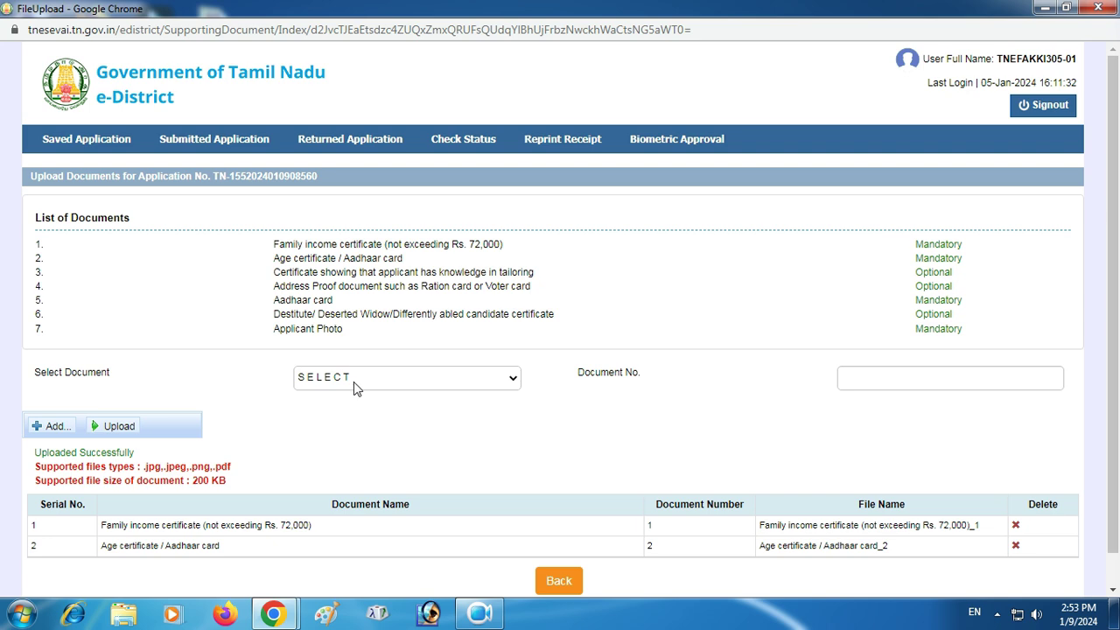
# Upload the certificate PDF as the tailoring knowledge certificate, document number 3
pyautogui.click(370, 385)
pyautogui.click(428, 431)
pyautogui.click(924, 377)
pyautogui.write('3')
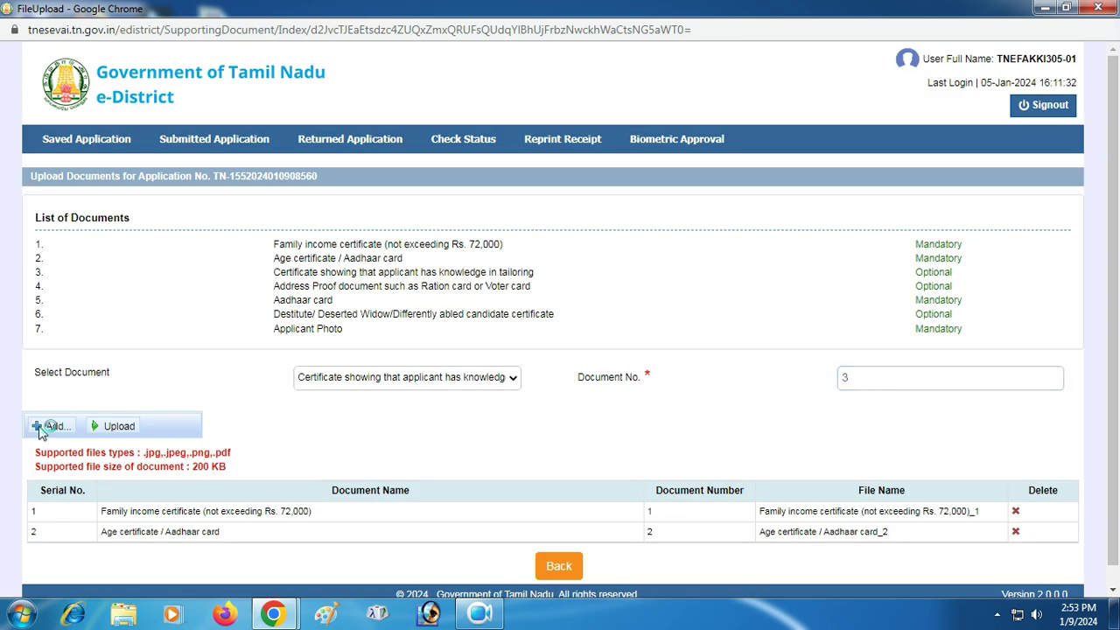
pyautogui.click(50, 426)
pyautogui.doubleClick(278, 156)
pyautogui.click(120, 427)
# Upload the address proof file as document number 4
pyautogui.scroll(-1, 411, 367)
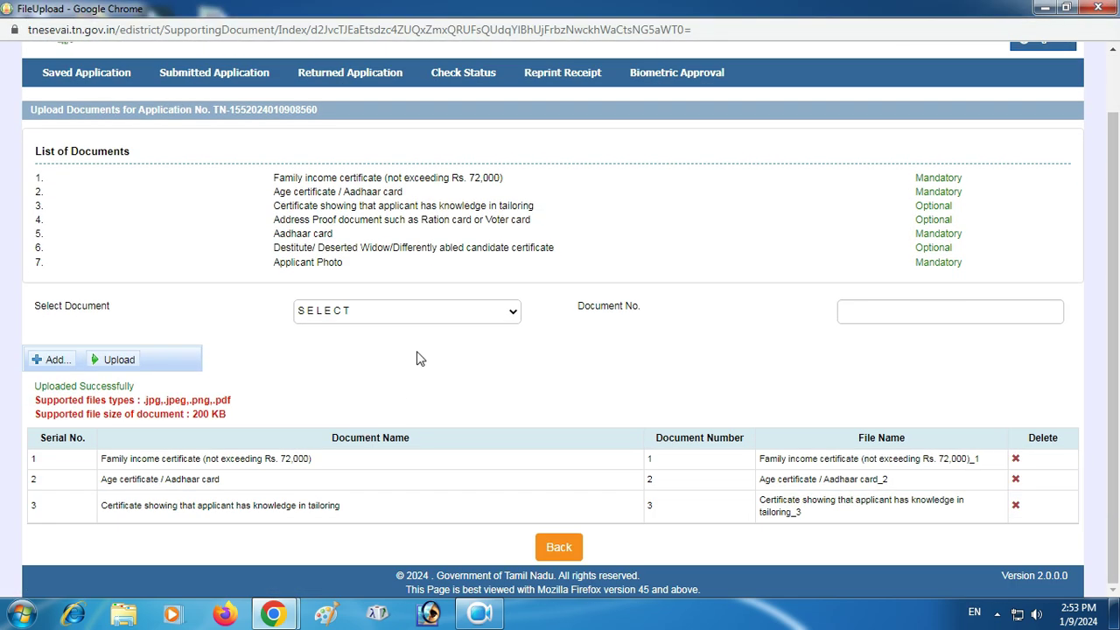
pyautogui.click(419, 320)
pyautogui.click(399, 382)
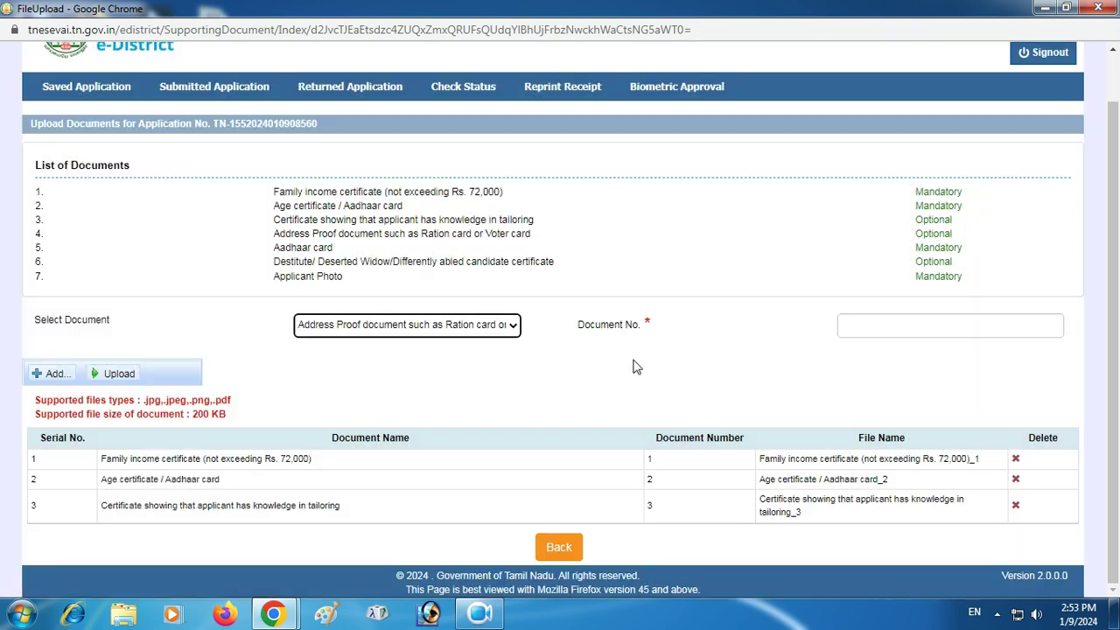
pyautogui.click(902, 327)
pyautogui.write('4')
pyautogui.click(52, 374)
pyautogui.doubleClick(840, 184)
pyautogui.click(119, 375)
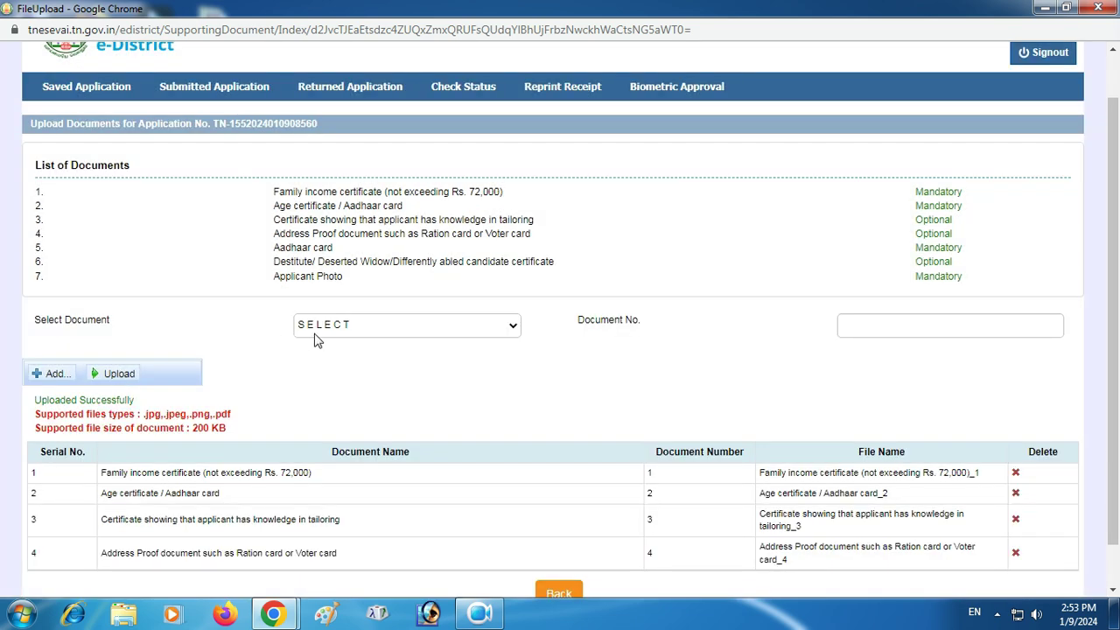
# Upload the aadhar file as the Aadhaar card, document number 5
pyautogui.click(314, 329)
pyautogui.click(346, 410)
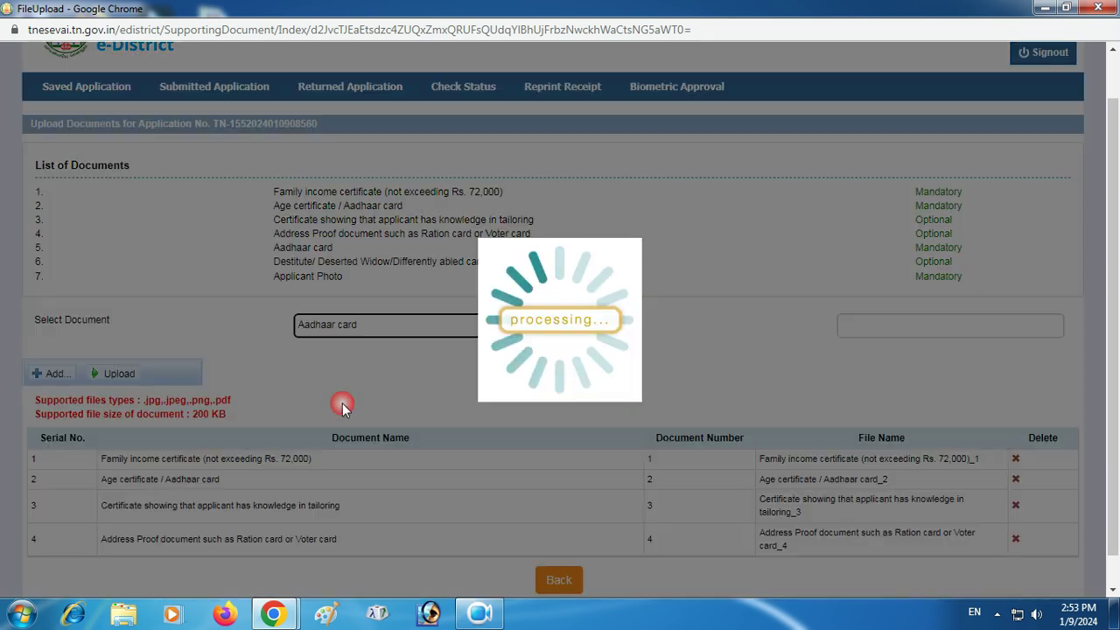
pyautogui.click(921, 320)
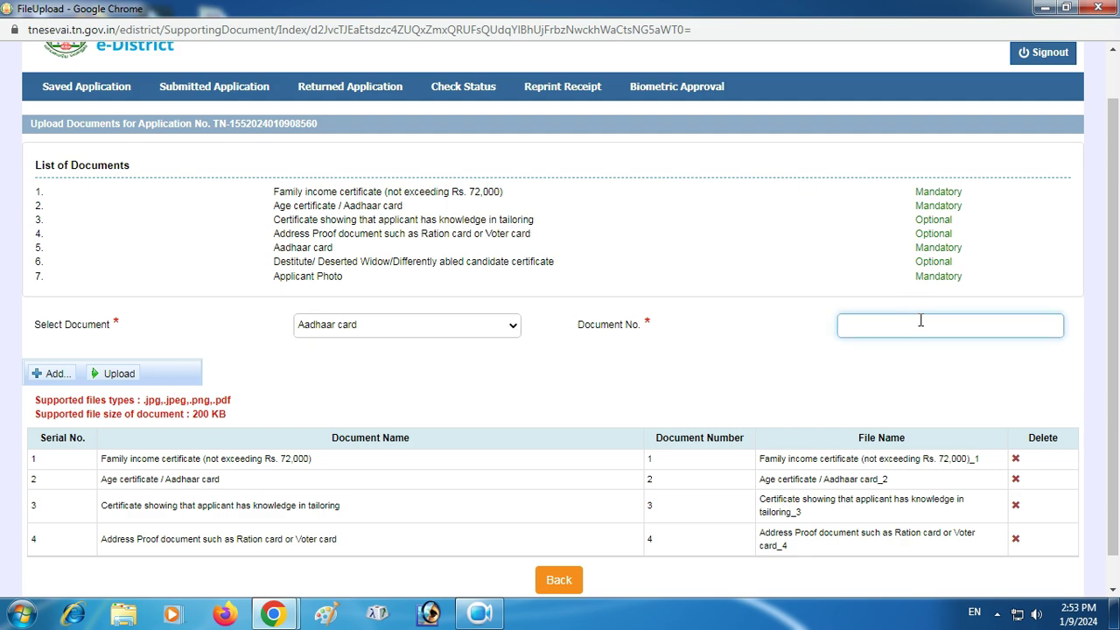
pyautogui.click(56, 374)
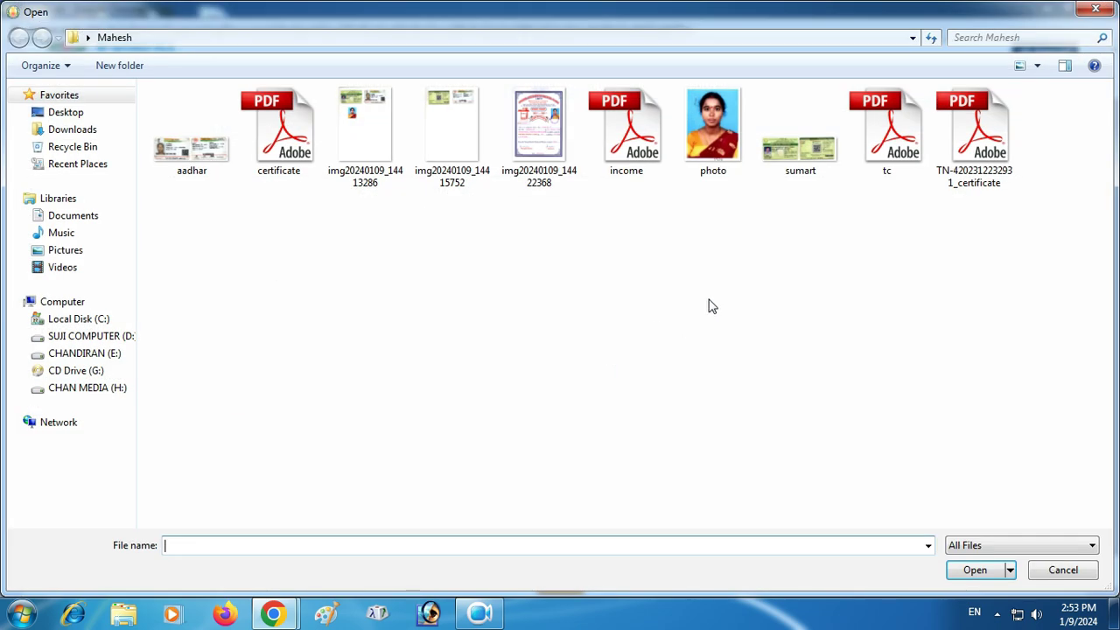
pyautogui.doubleClick(206, 144)
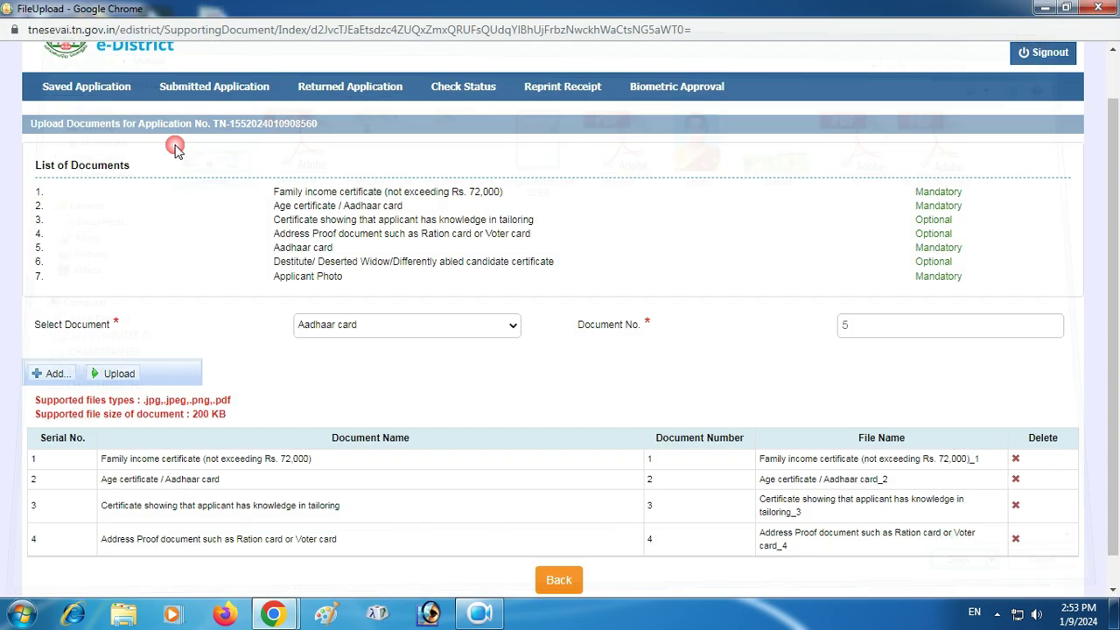
pyautogui.click(114, 374)
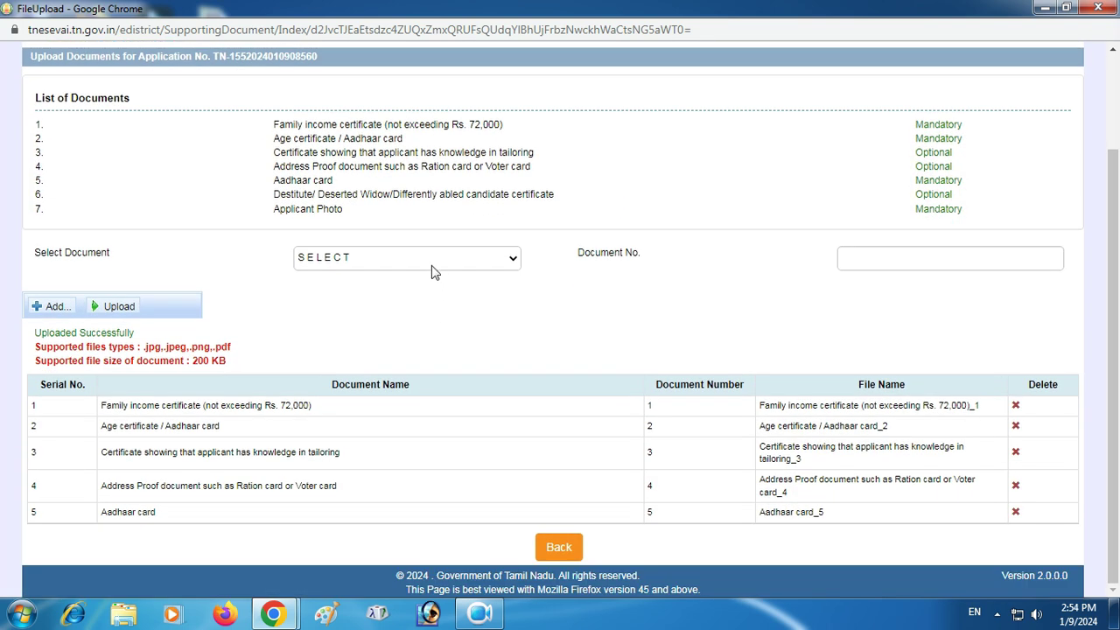
# Upload the applicant's photo file as the Applicant Photo document
pyautogui.click(435, 260)
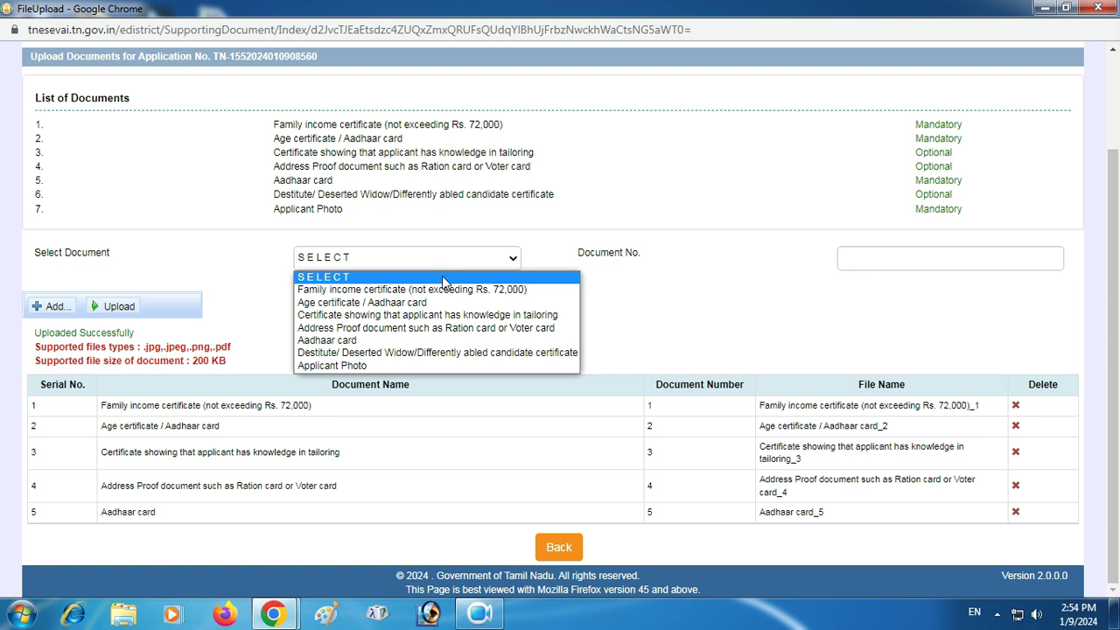
pyautogui.click(453, 363)
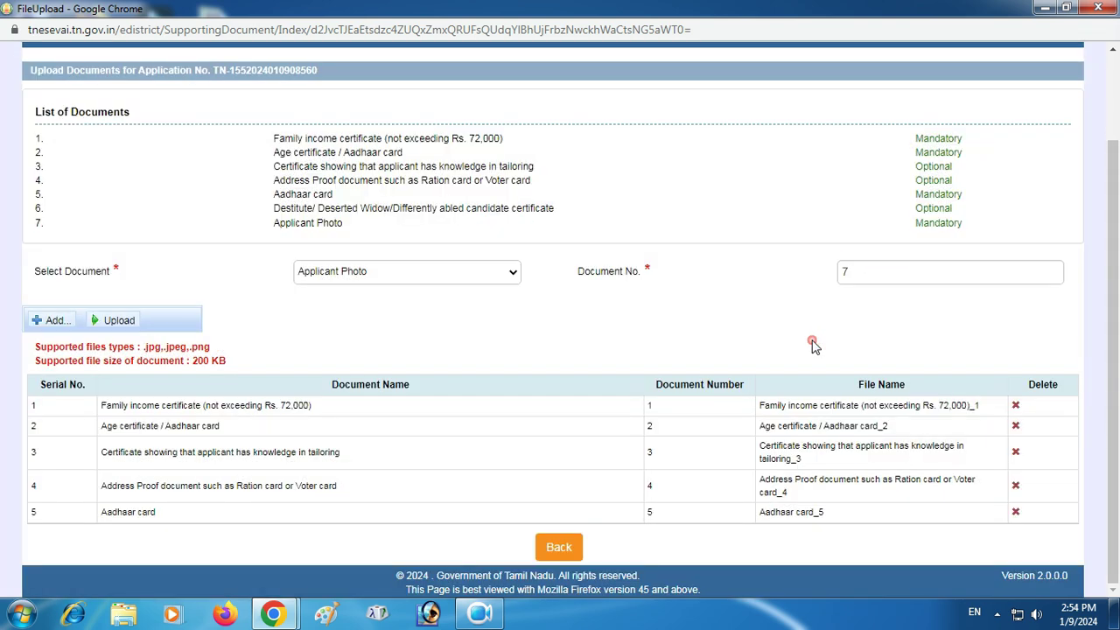
pyautogui.click(39, 321)
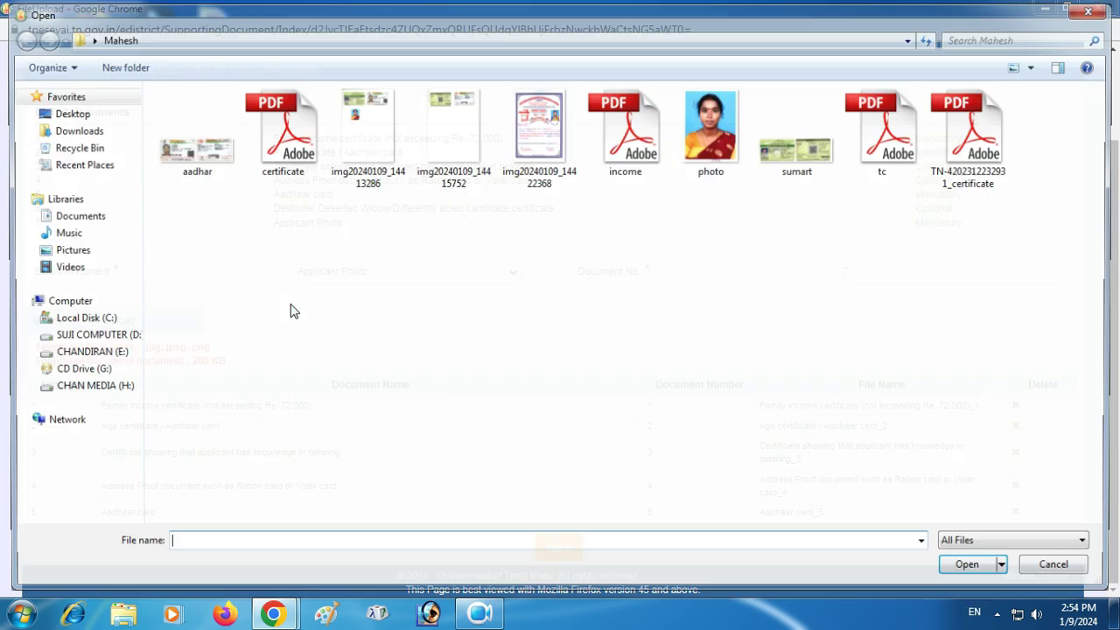
pyautogui.doubleClick(709, 131)
pyautogui.click(119, 321)
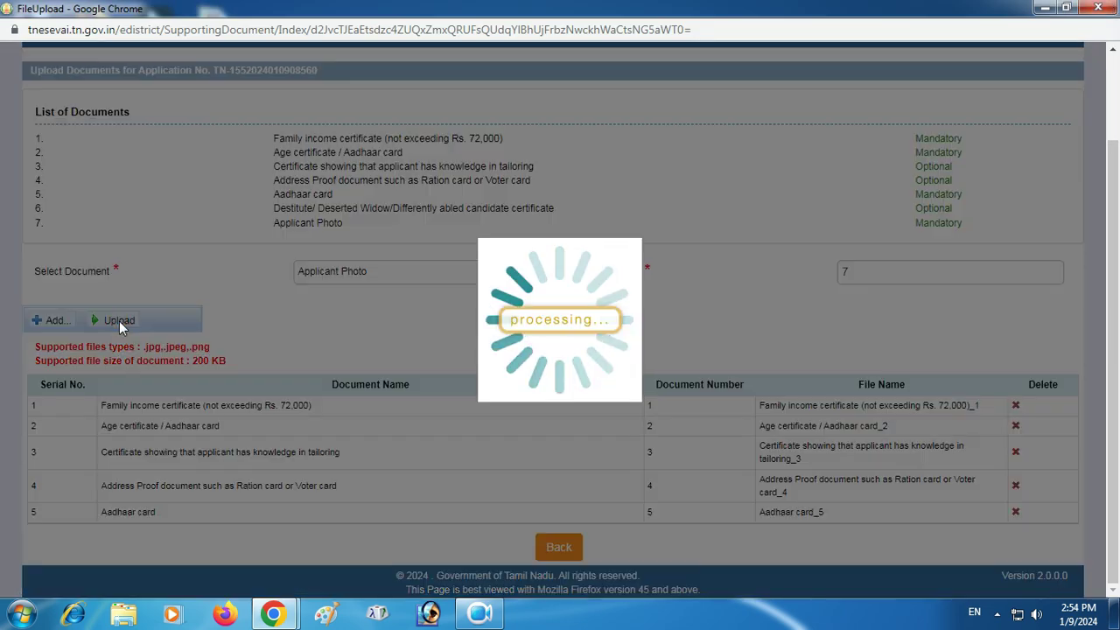
pyautogui.scroll(-1, 340, 337)
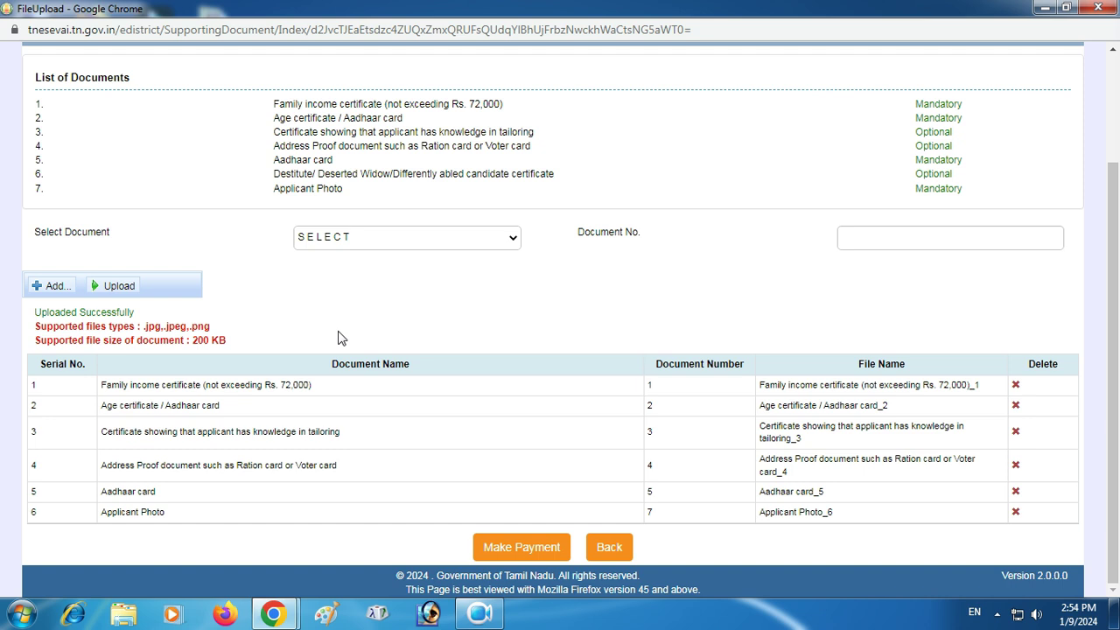
# Pay and confirm the 60.00 e-Sevai centre charge for the sewing machine application
pyautogui.click(505, 545)
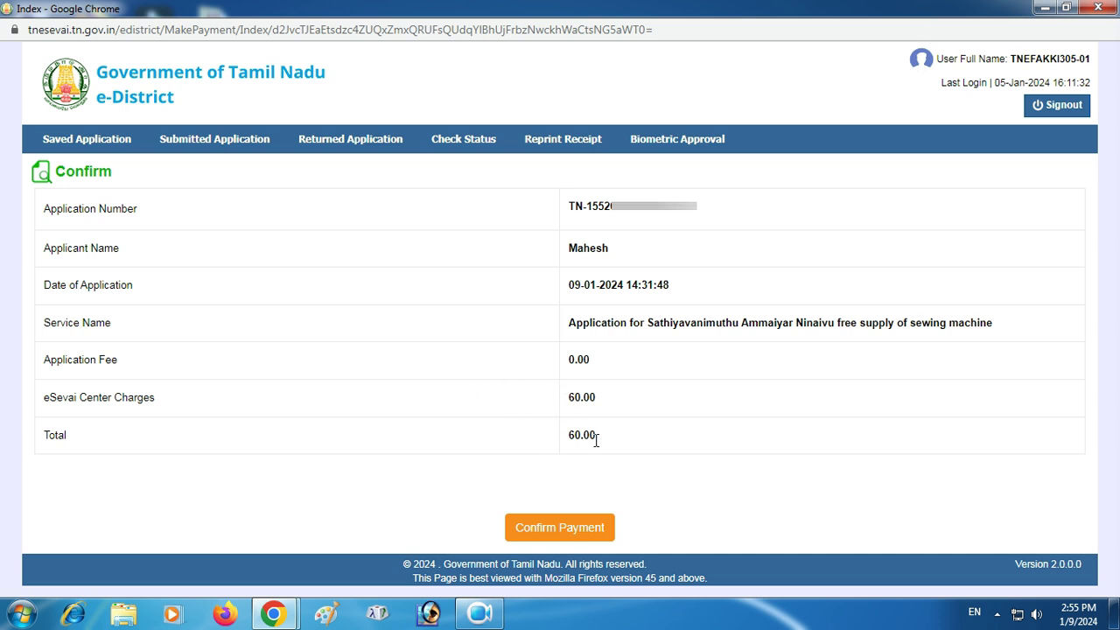
pyautogui.click(573, 536)
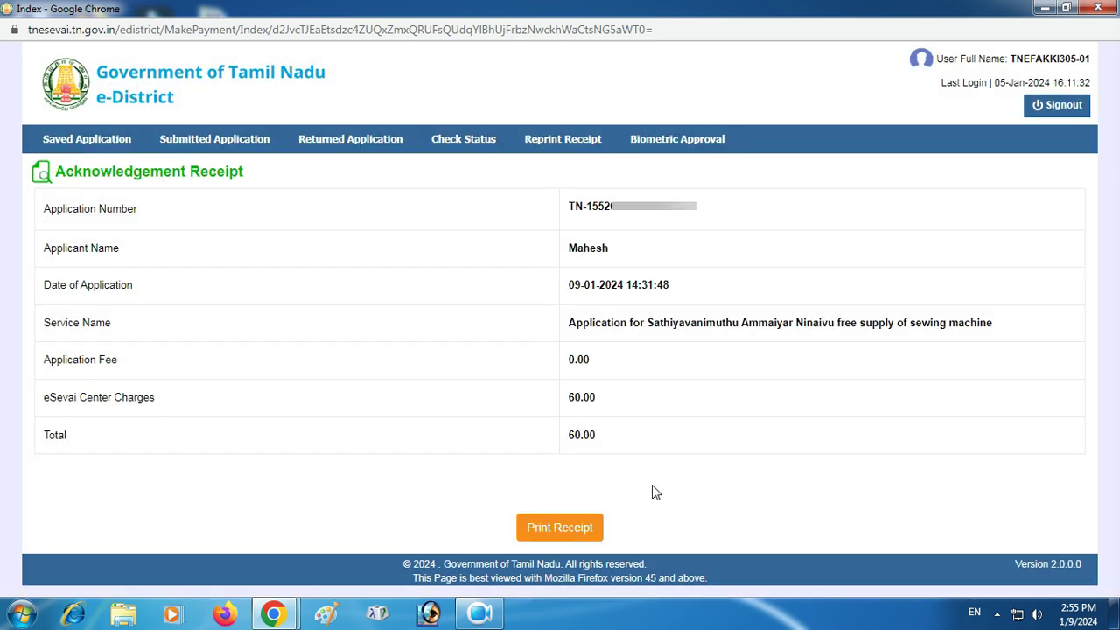
# Download the acknowledgement receipt PDF and view it in Chrome's PDF viewer
pyautogui.click(560, 529)
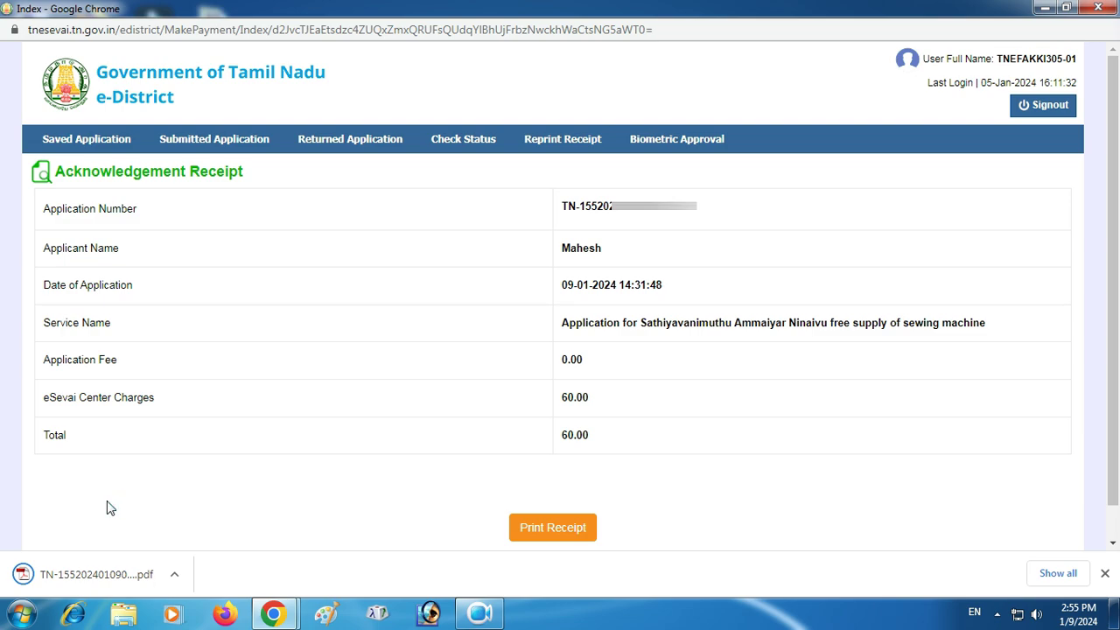
pyautogui.click(96, 578)
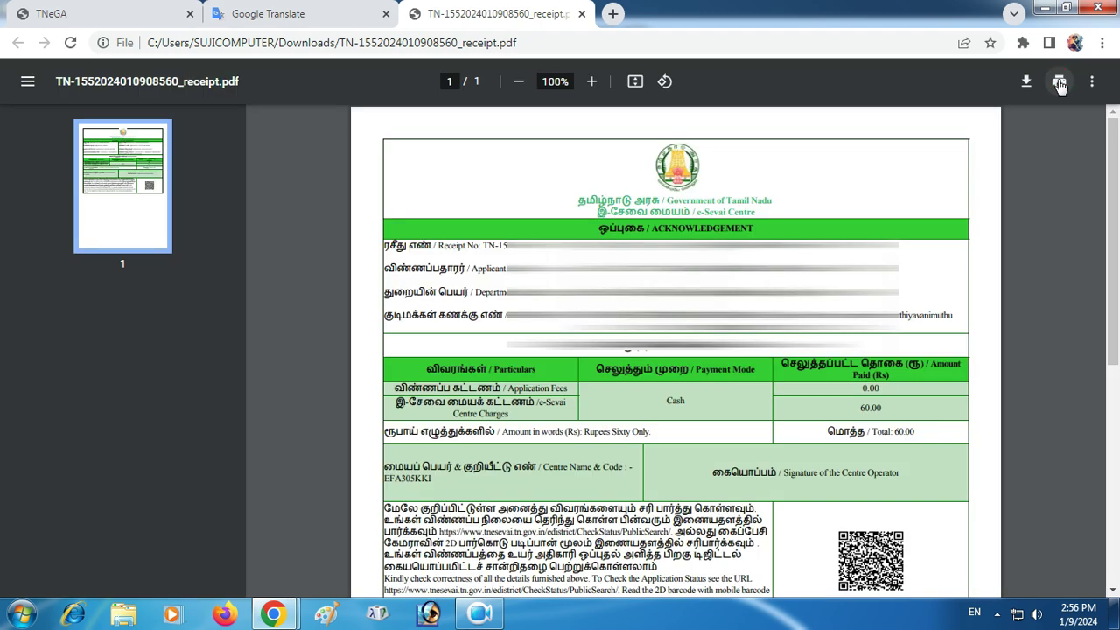
# Print the receipt to the EPSON L3210 Series printer and show its paper size options
pyautogui.click(1058, 82)
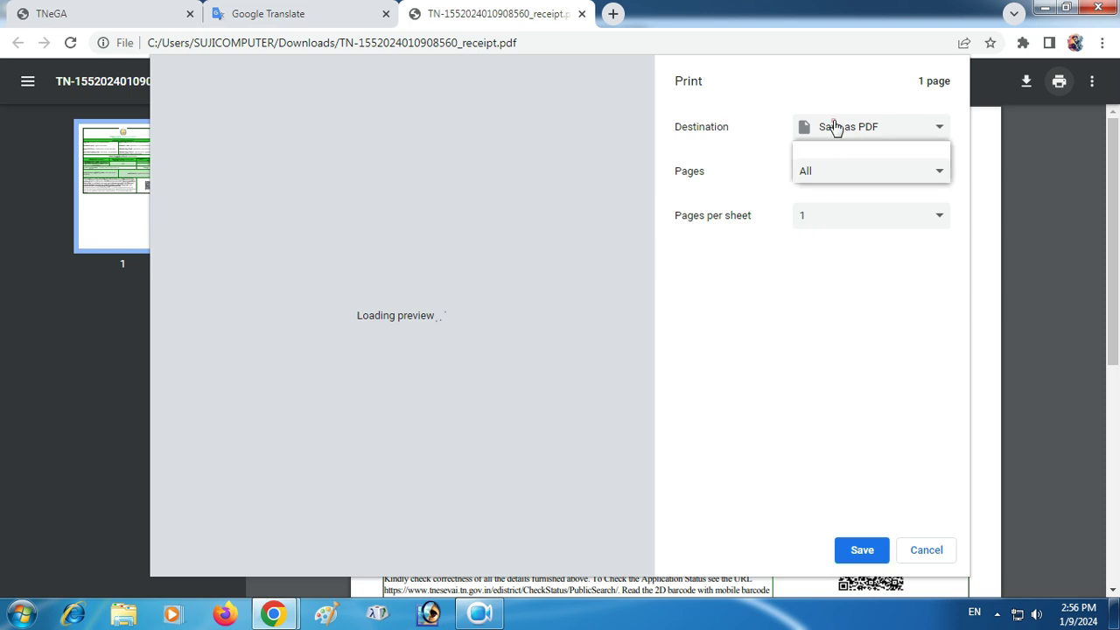
pyautogui.click(818, 147)
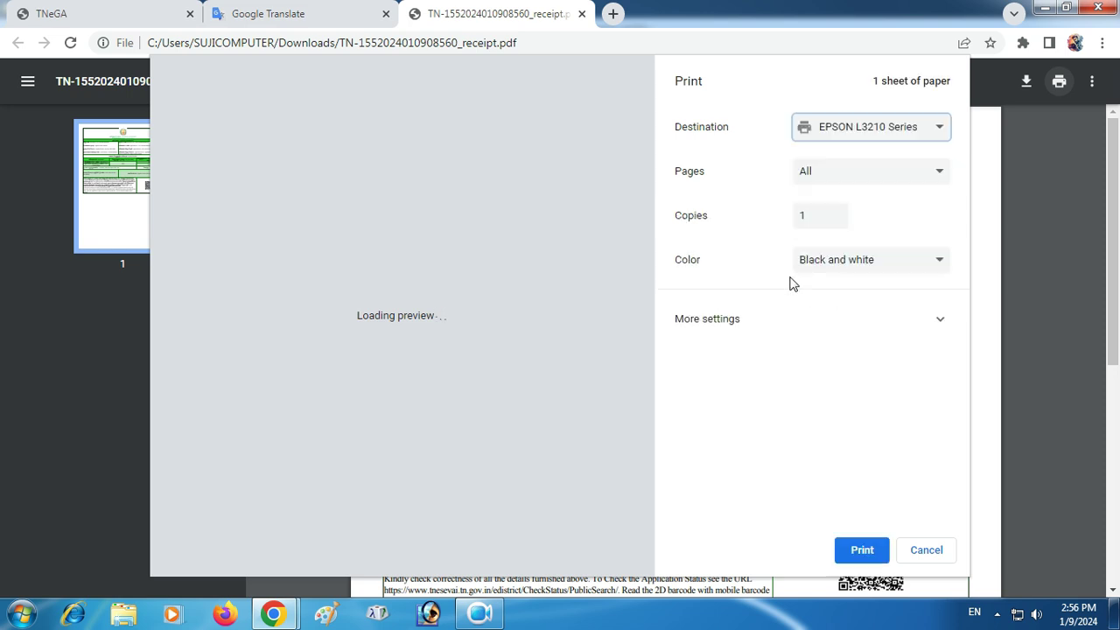
pyautogui.click(741, 320)
pyautogui.click(832, 366)
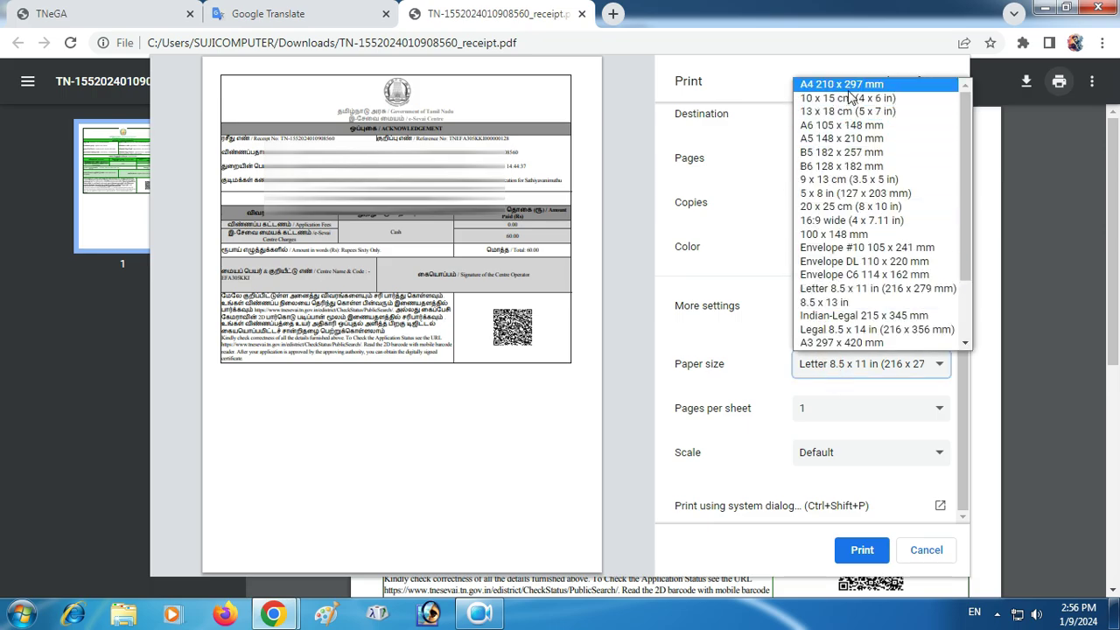